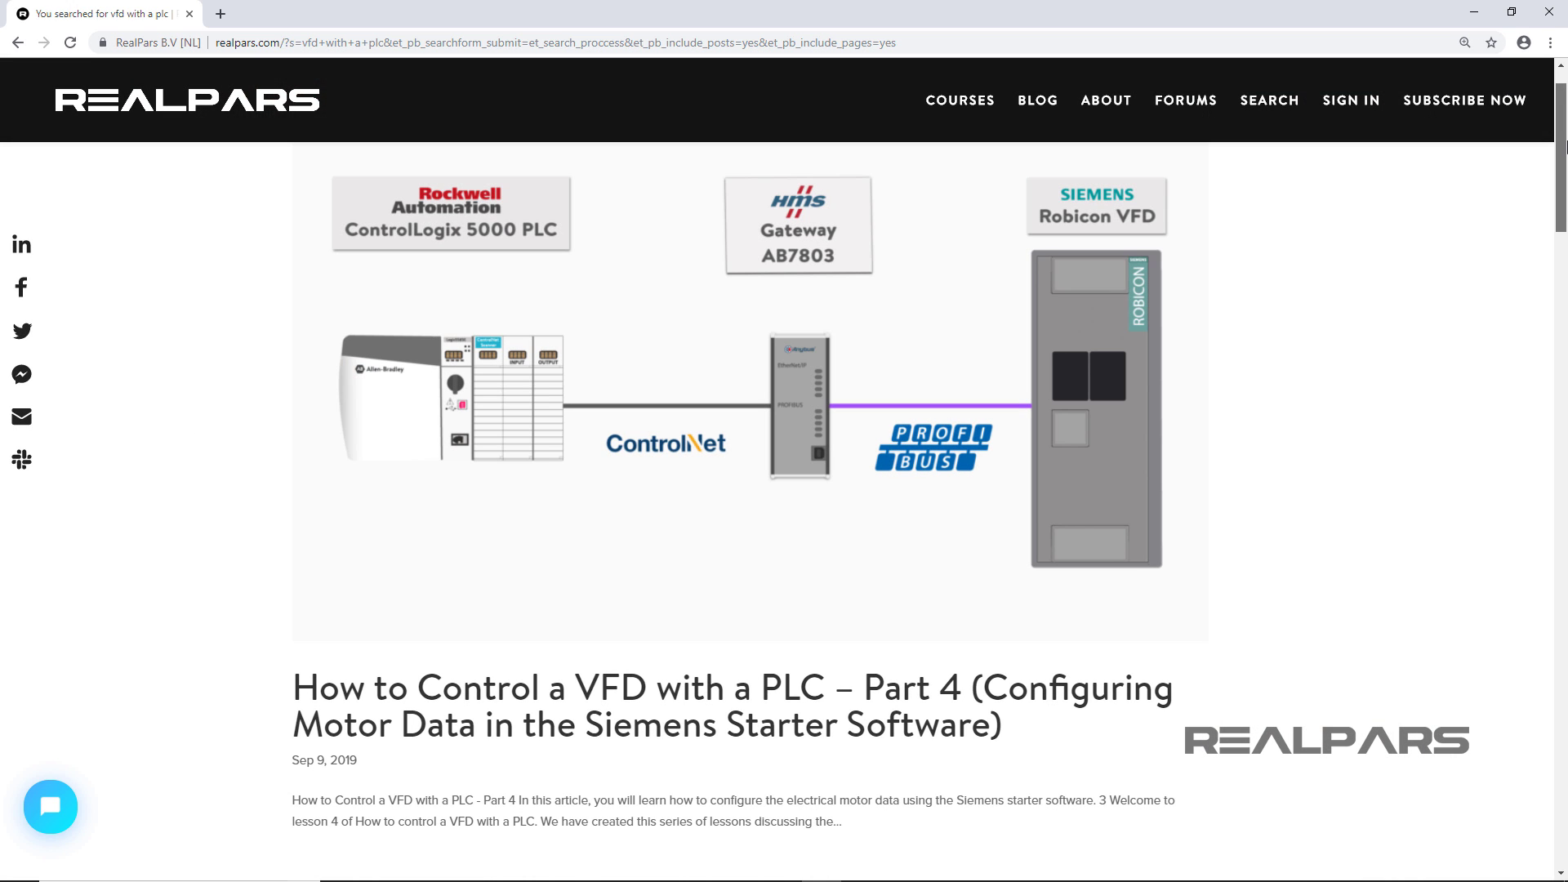
Scroll the RealPars search results down to the 'How to Control a VFD with a PLC – Part 4' article.
{"action": "left_click_drag", "start_coordinate": [1565, 145], "coordinate": [1565, 575]}
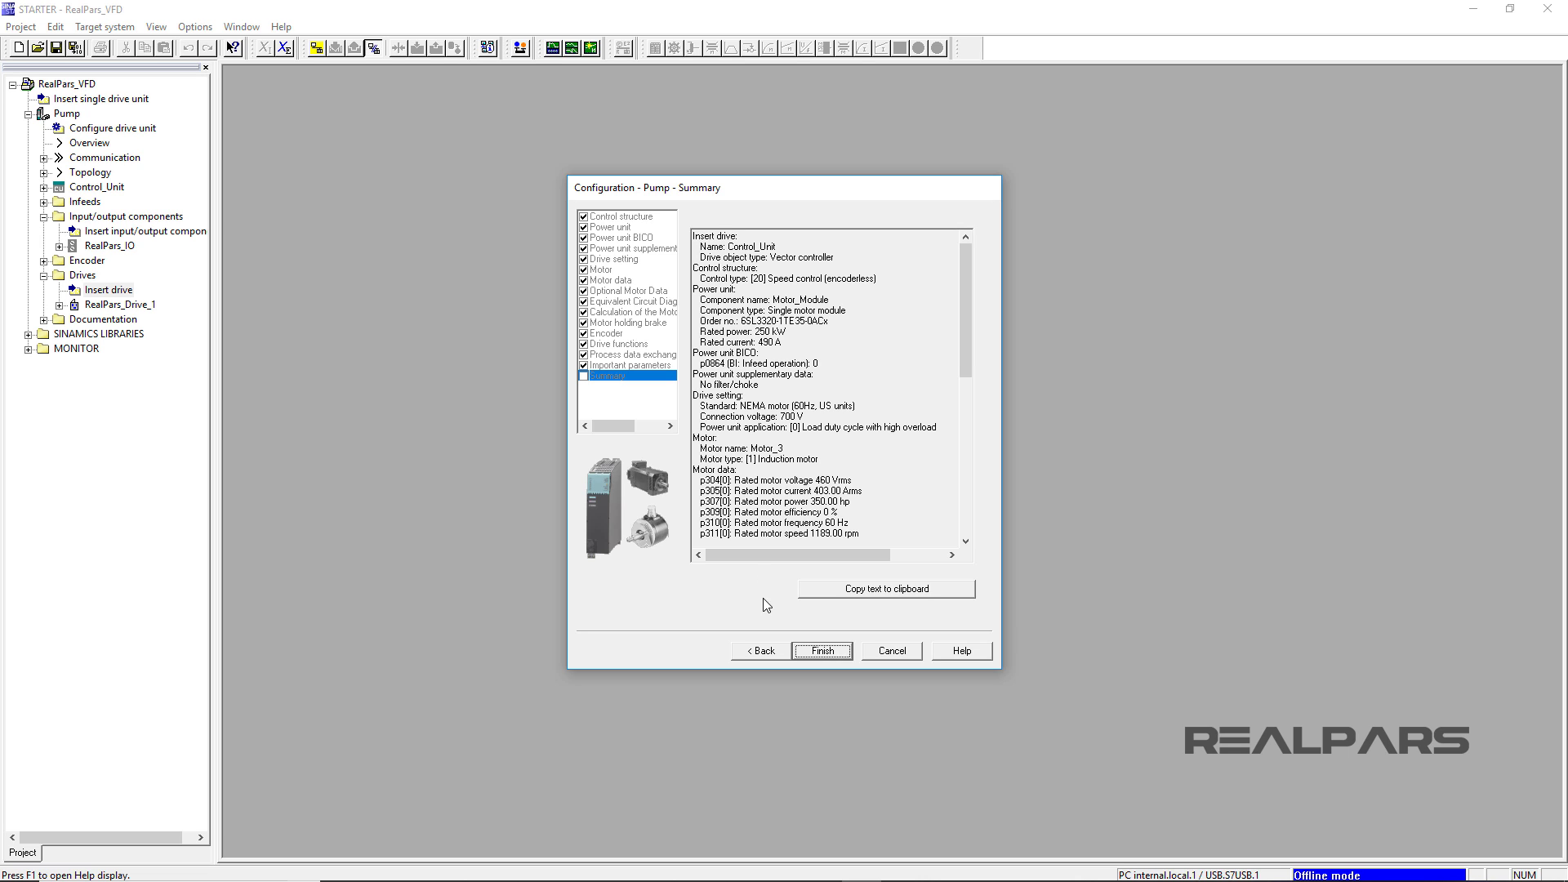
Recheck the Important parameters page, then finish the Pump drive unit configuration wizard.
{"action": "left_click", "coordinate": [766, 651]}
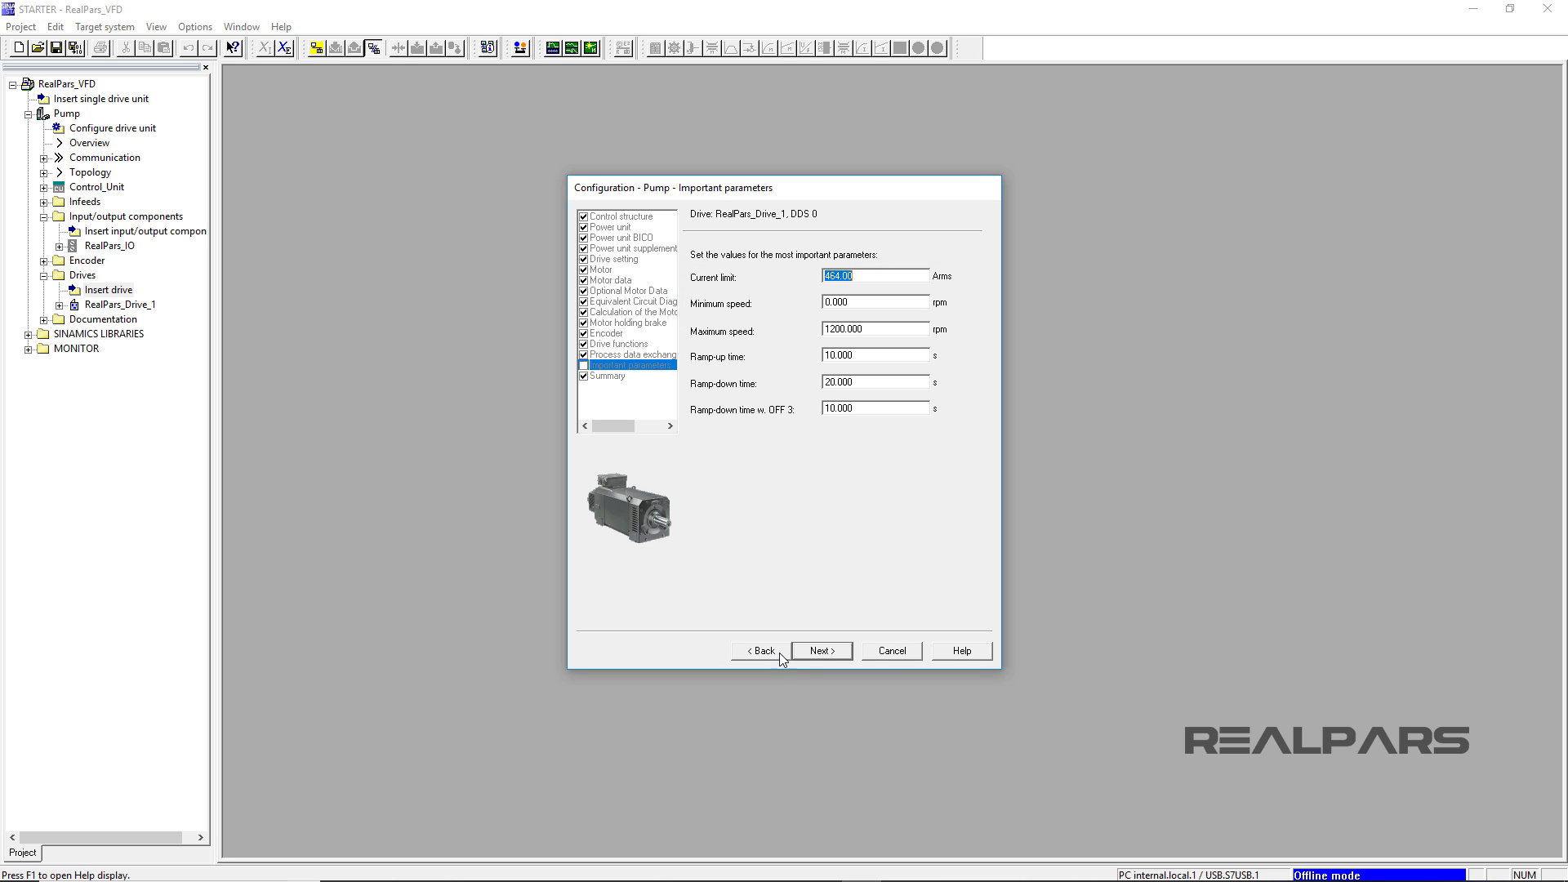
{"action": "left_click", "coordinate": [814, 652]}
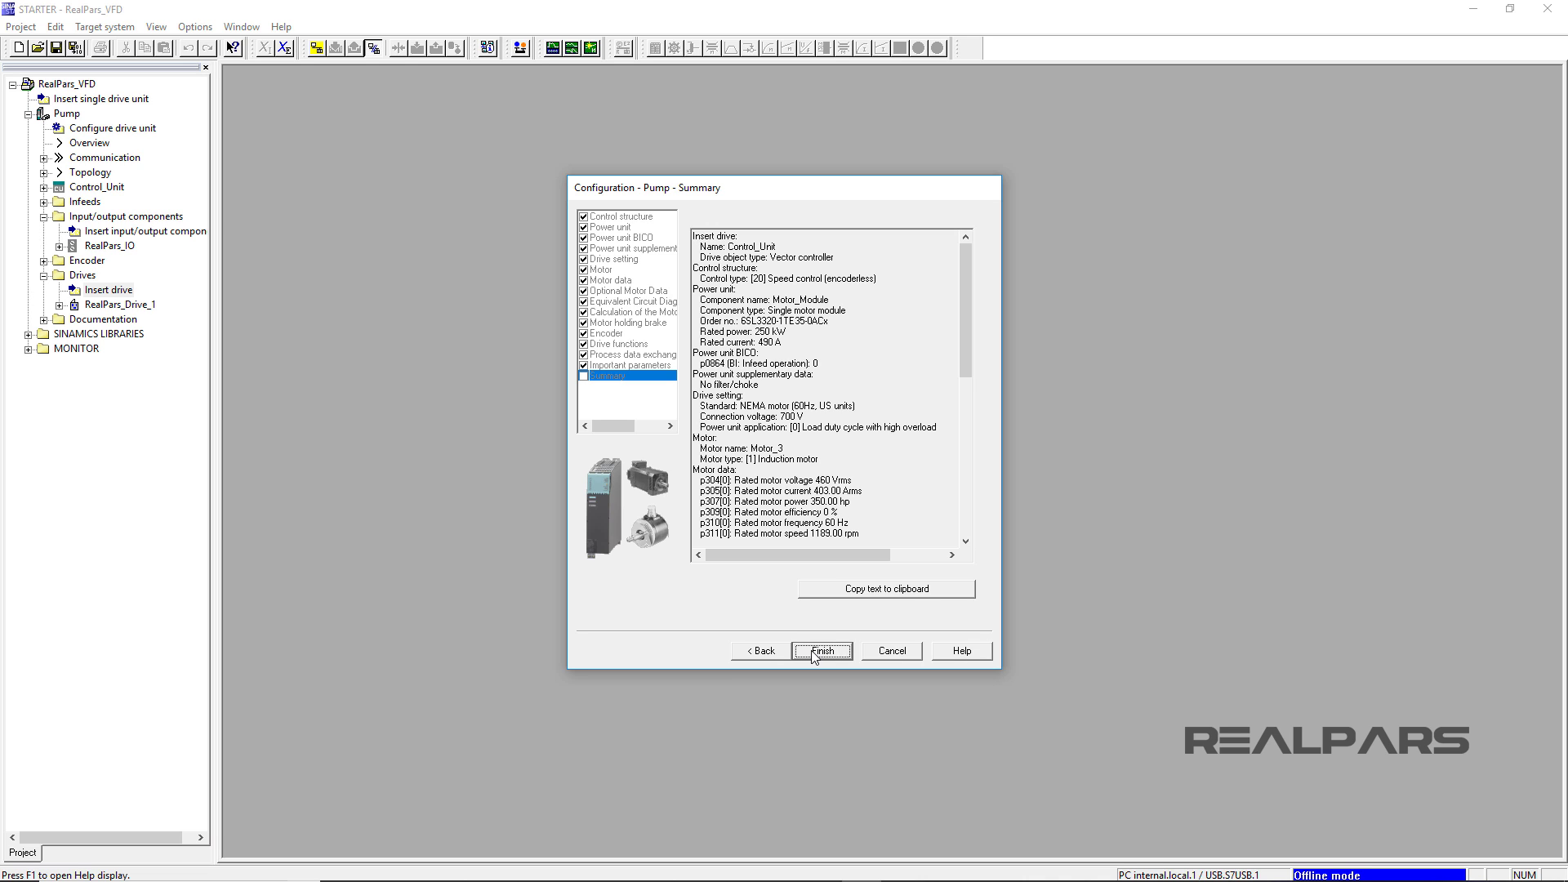
{"action": "left_click", "coordinate": [815, 652]}
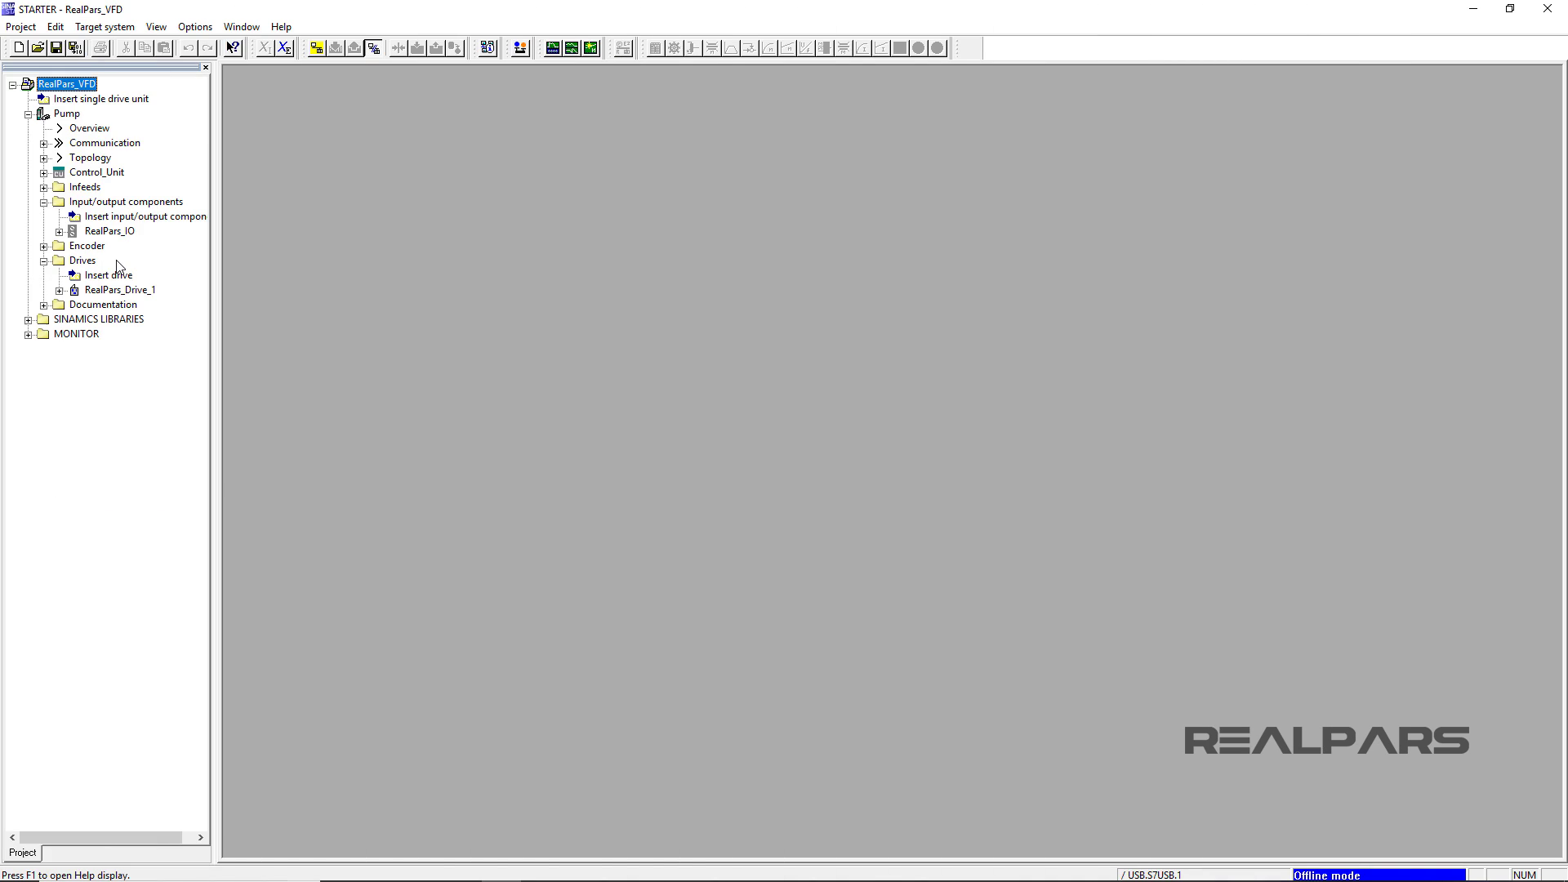
In RealPars_Drive_1's Communication settings, route receive PZD 2 to p1070[0] Main setpoint.
{"action": "left_click", "coordinate": [116, 260]}
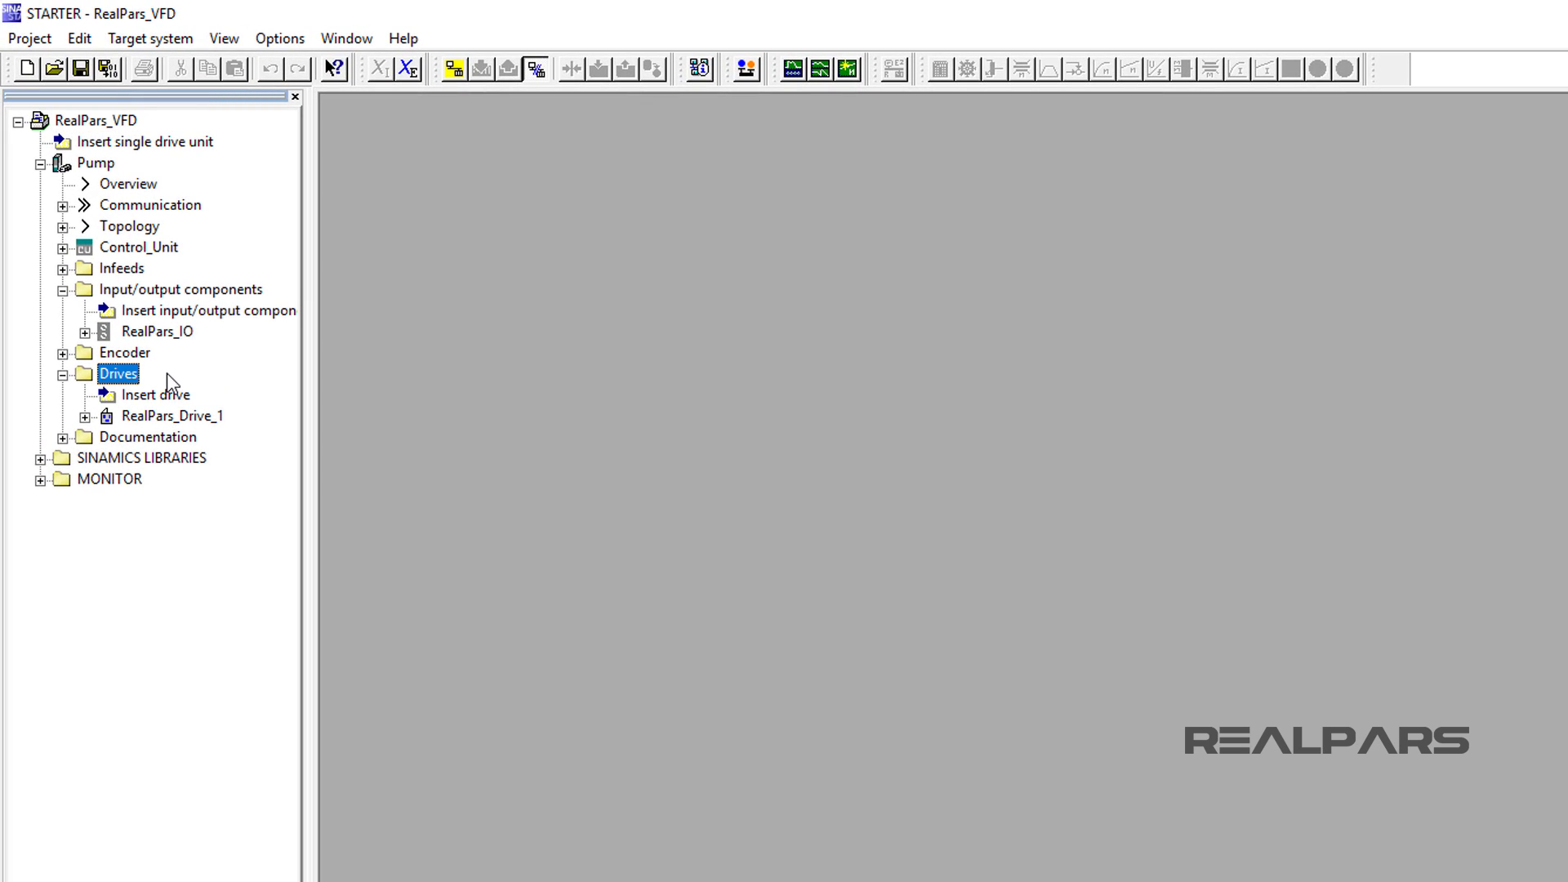
{"action": "left_click", "coordinate": [85, 417]}
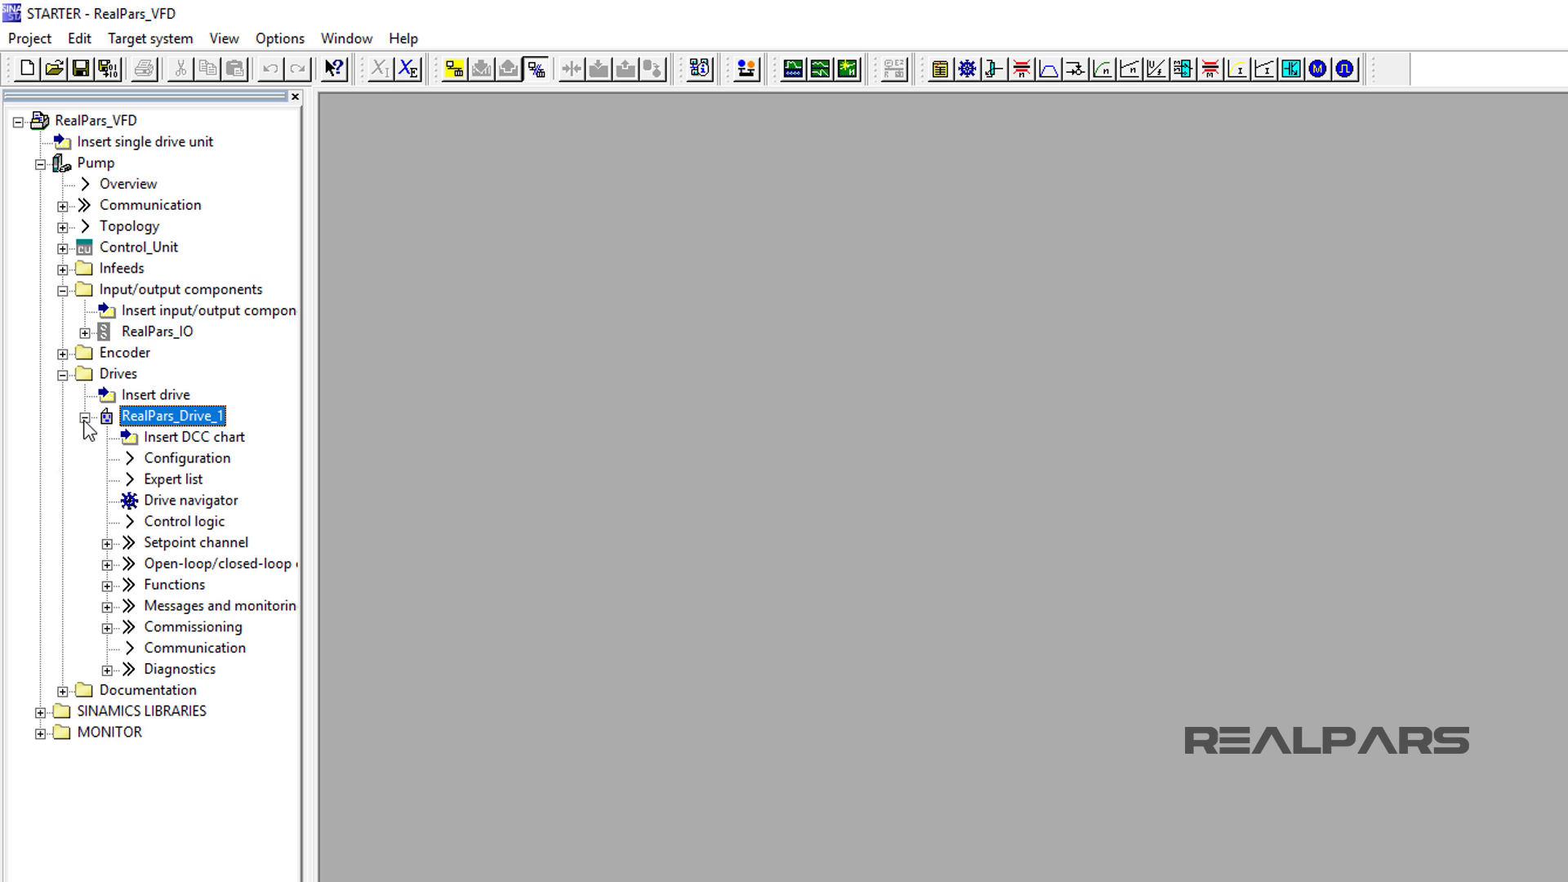
{"action": "double_click", "coordinate": [133, 648]}
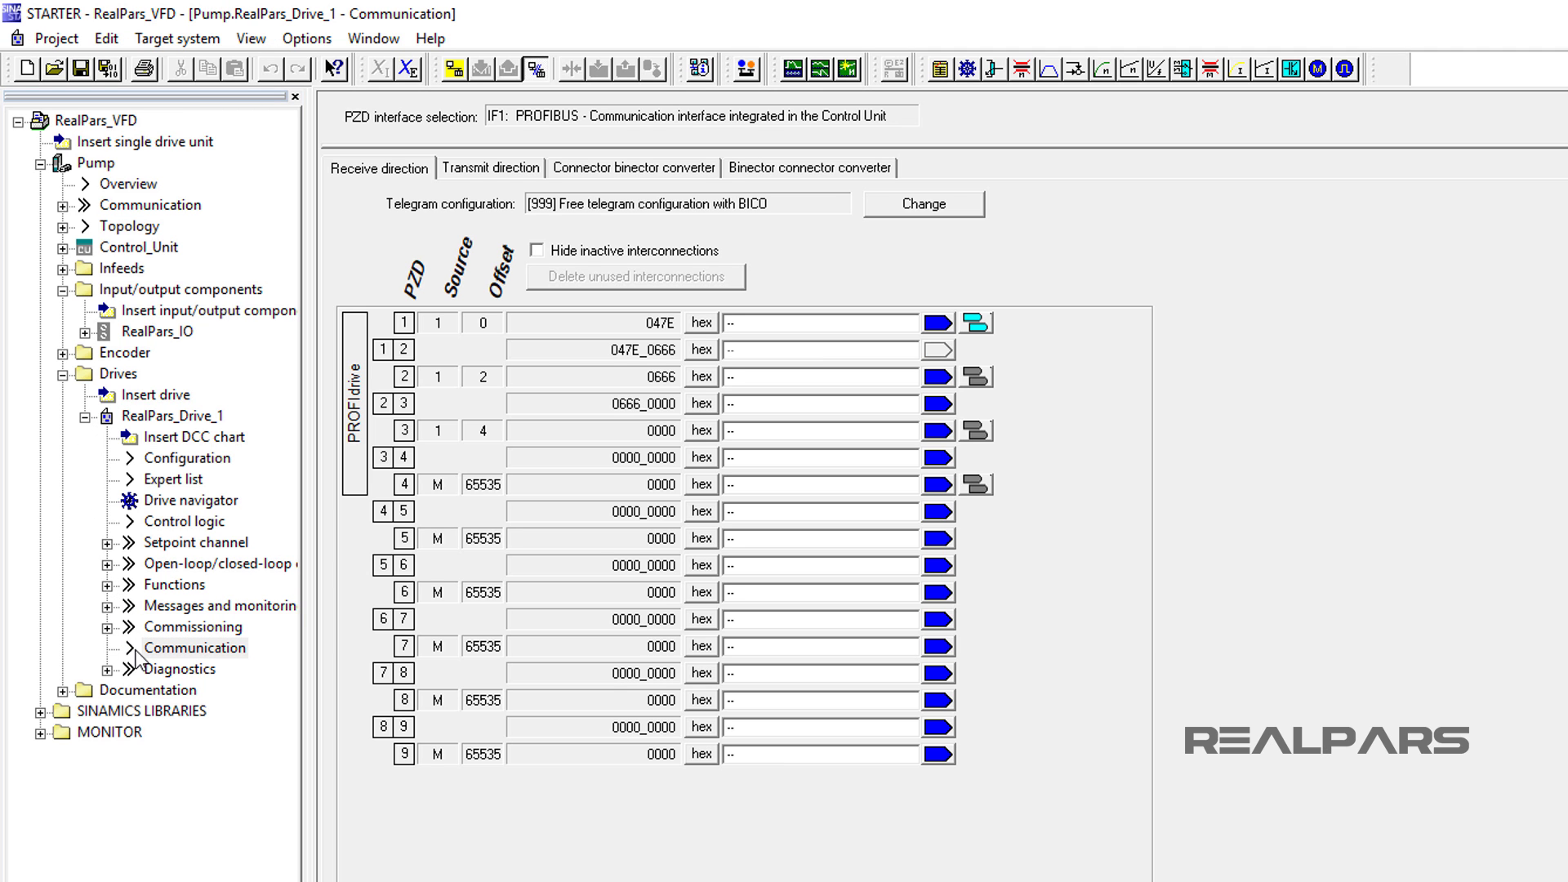
{"action": "left_click", "coordinate": [390, 173]}
{"action": "left_click", "coordinate": [778, 379]}
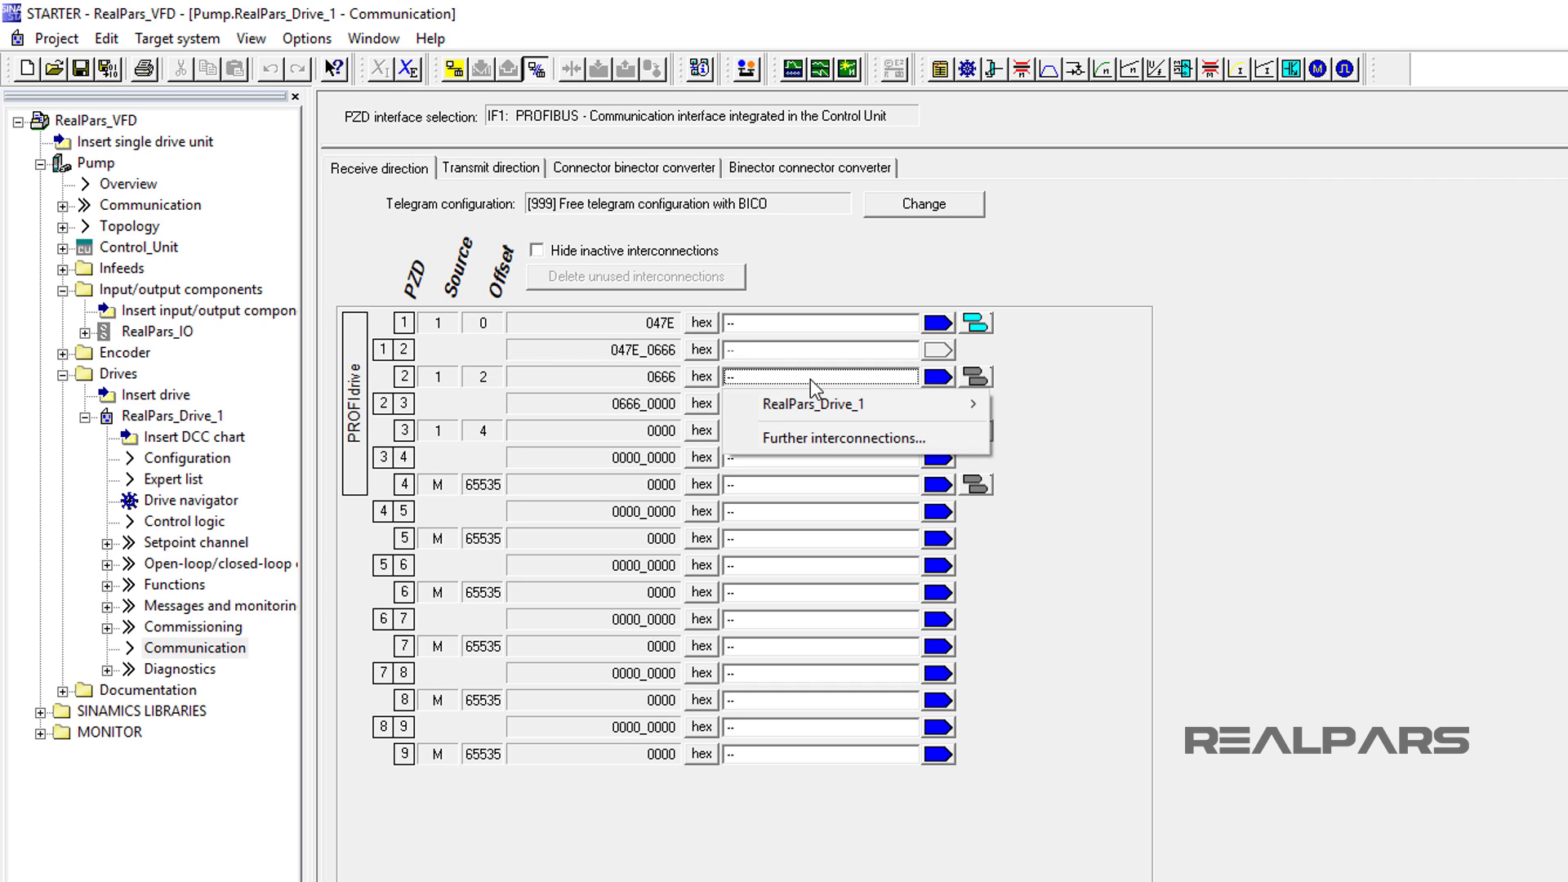
{"action": "mouse_move", "coordinate": [887, 402]}
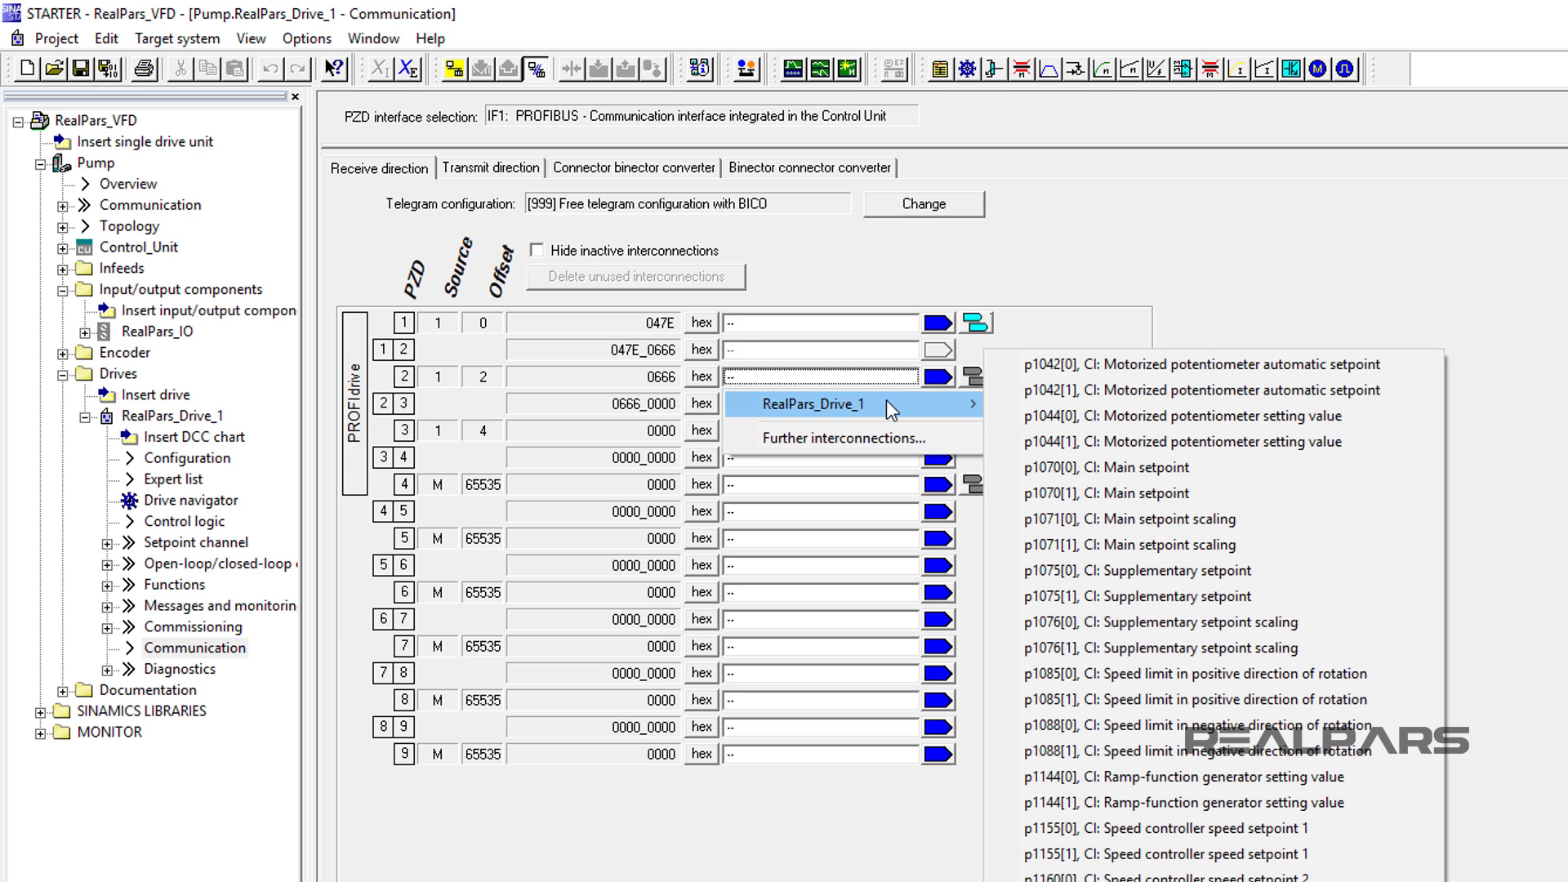
{"action": "left_click", "coordinate": [1229, 481]}
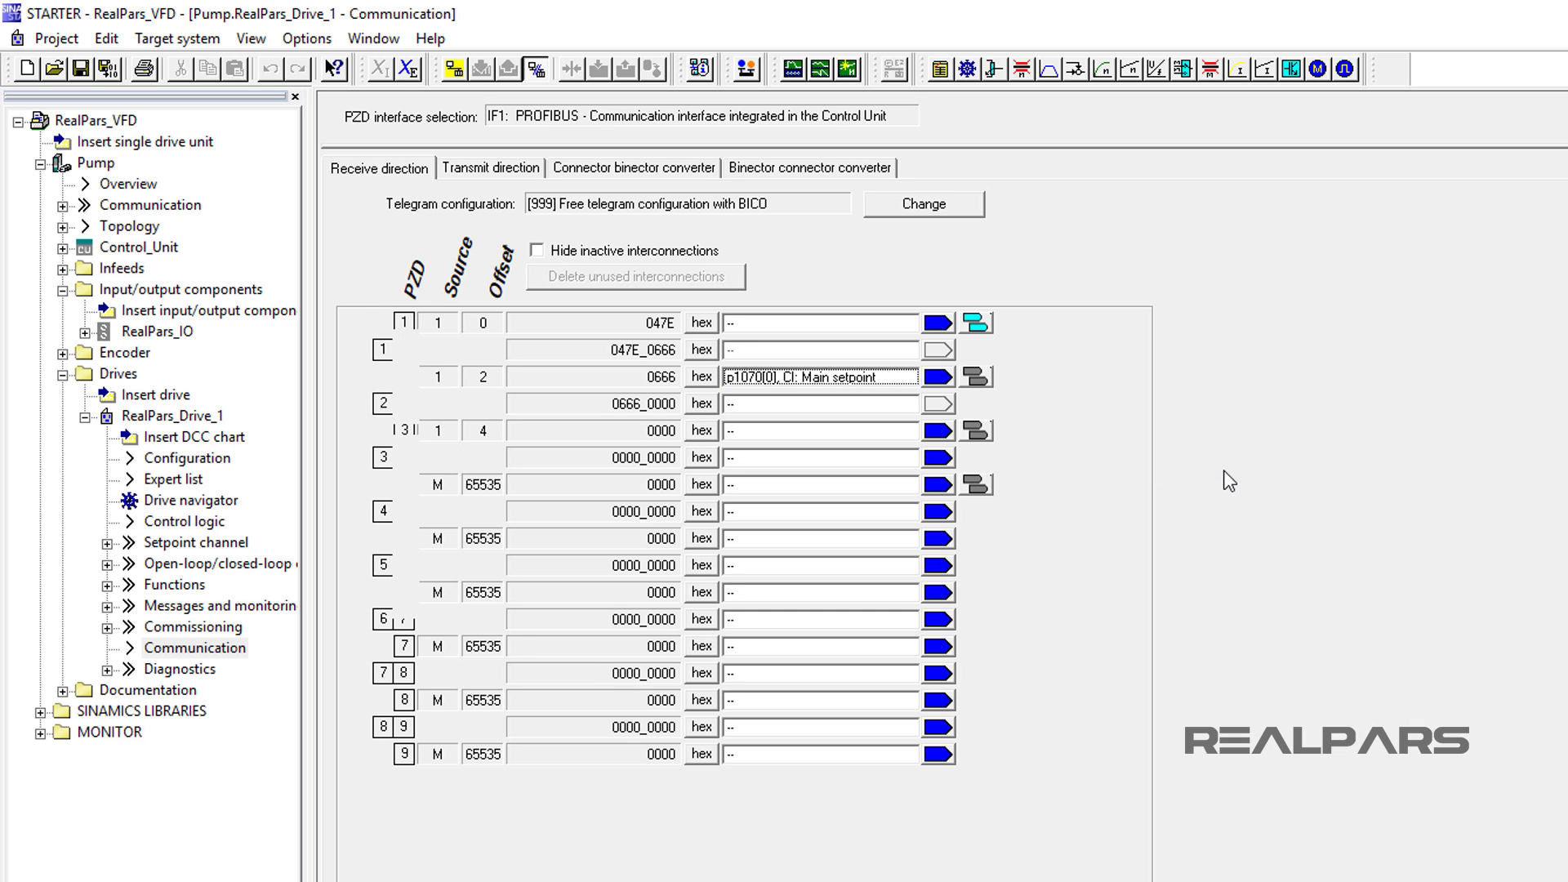
Send status word r2089[0] (send binector-connector converter) in transmit-direction PZD 1.
{"action": "left_click", "coordinate": [490, 169]}
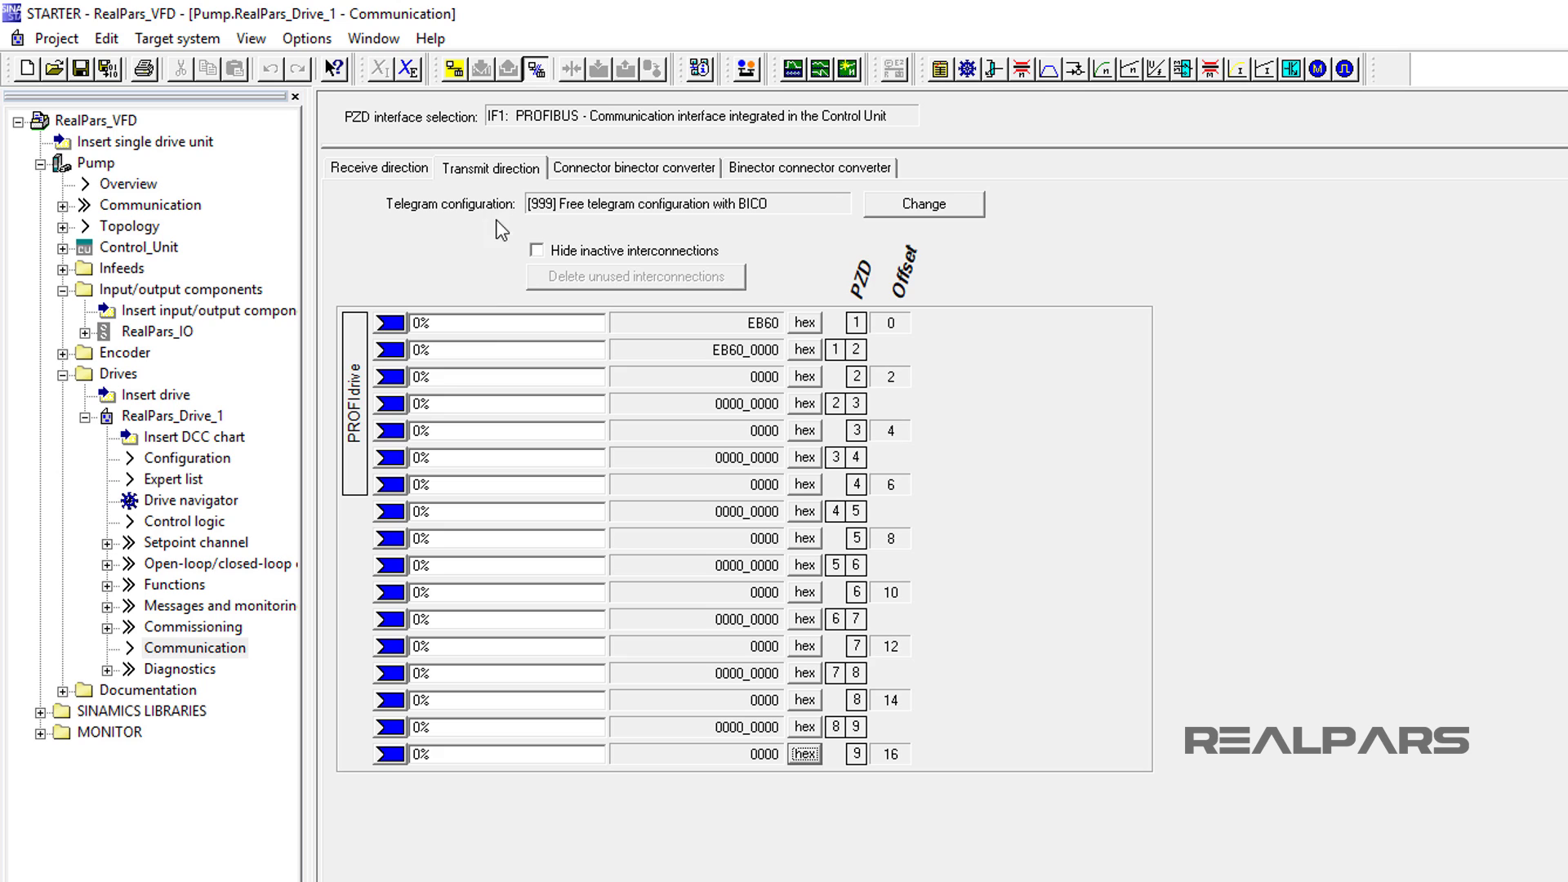
{"action": "left_click", "coordinate": [490, 323]}
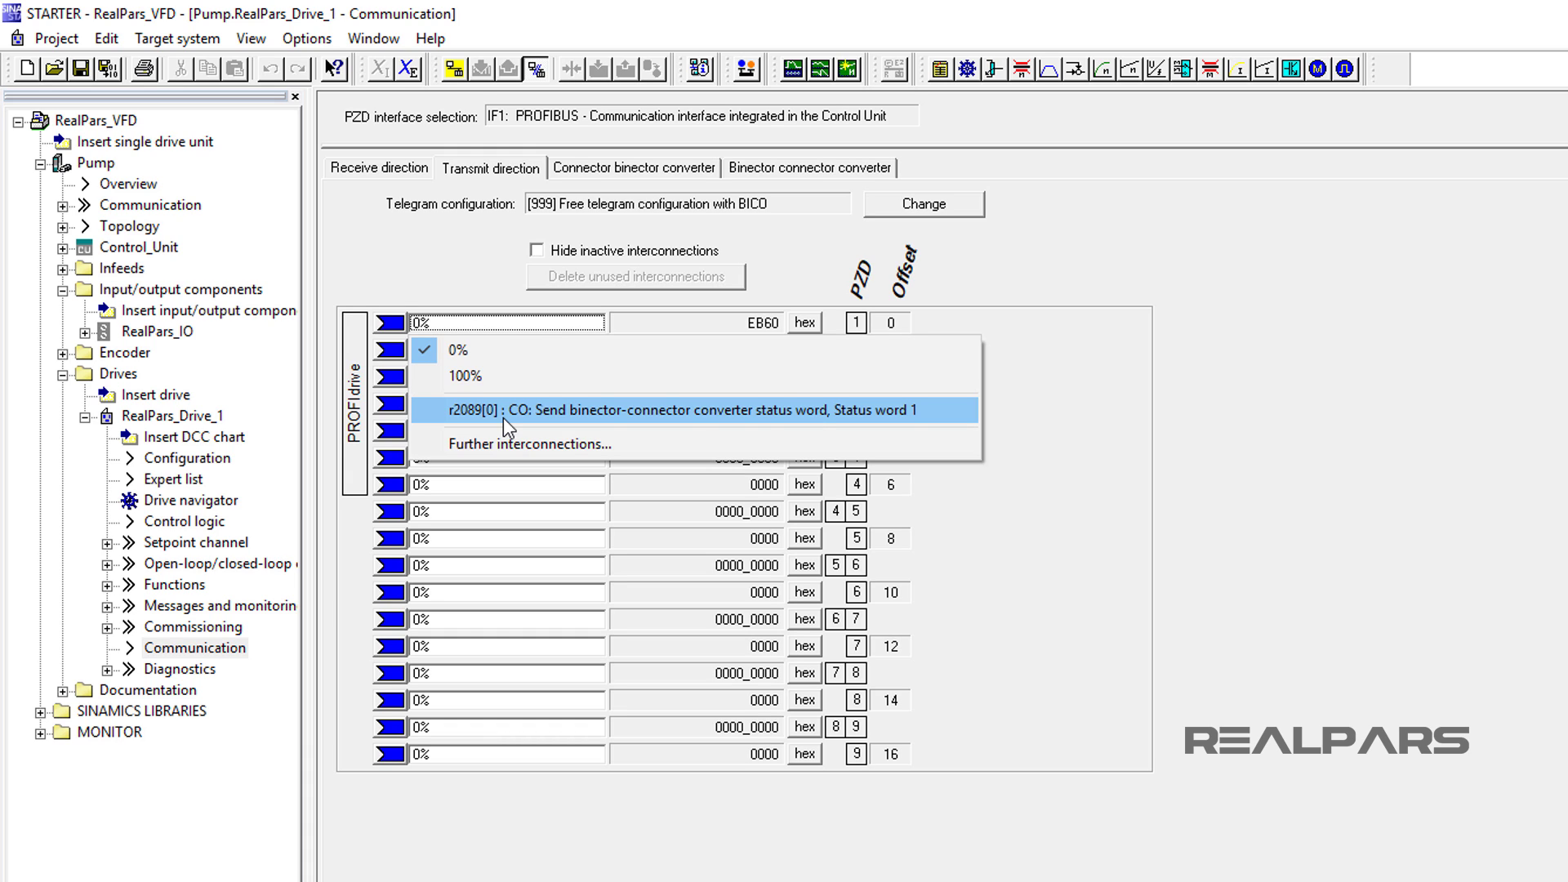
{"action": "left_click", "coordinate": [503, 416]}
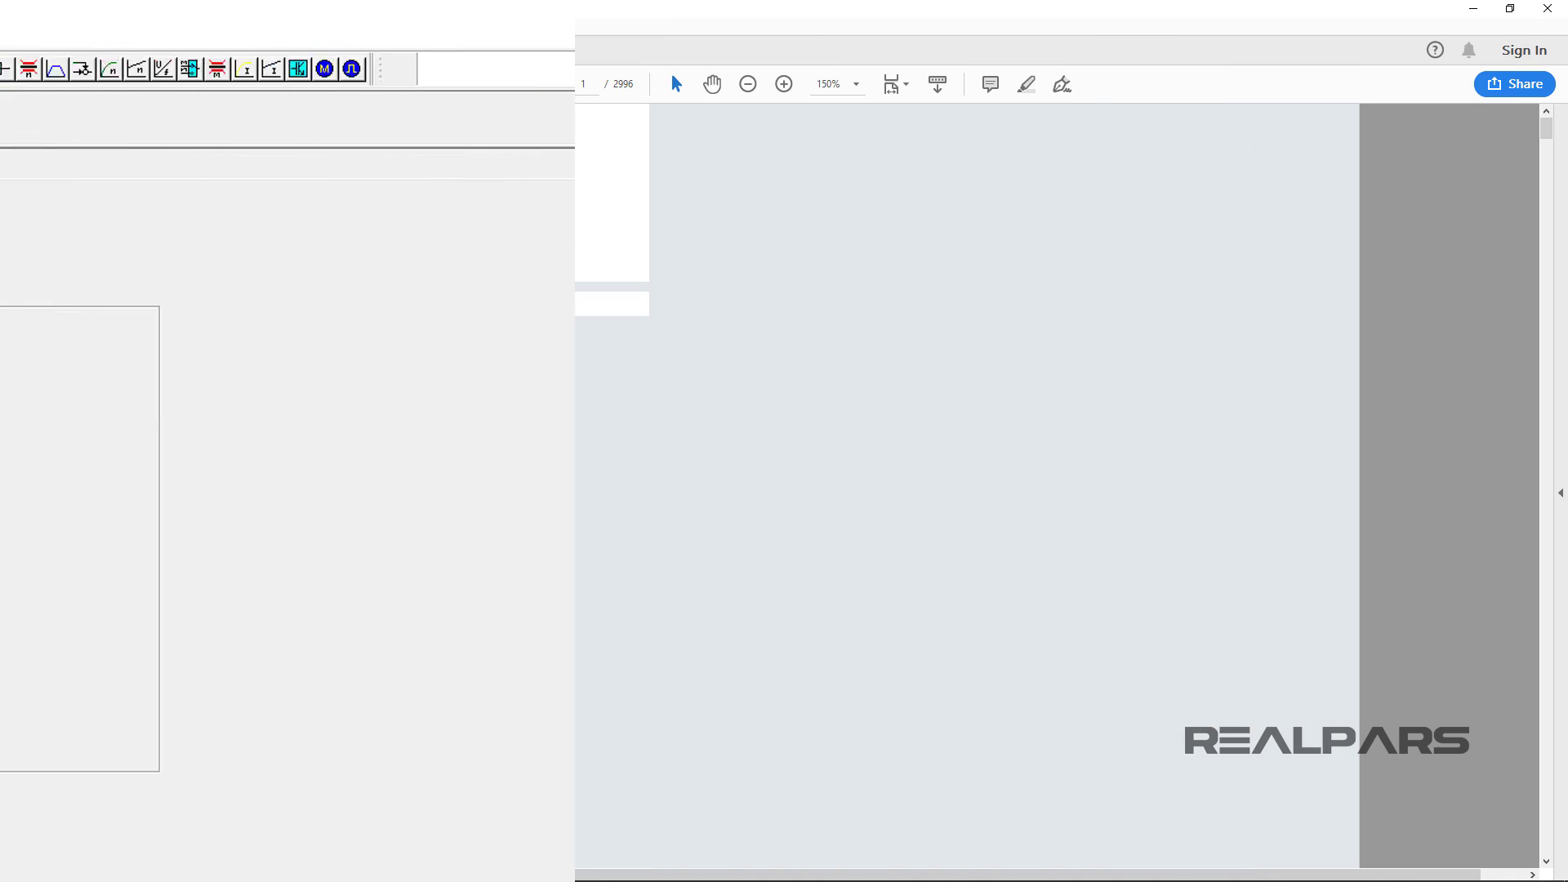
Search the S120/S150 List Manual for r2089[0] to confirm it is status word ZSW1.
{"action": "scroll", "coordinate": [802, 485], "scroll_direction": "down", "scroll_amount": 3}
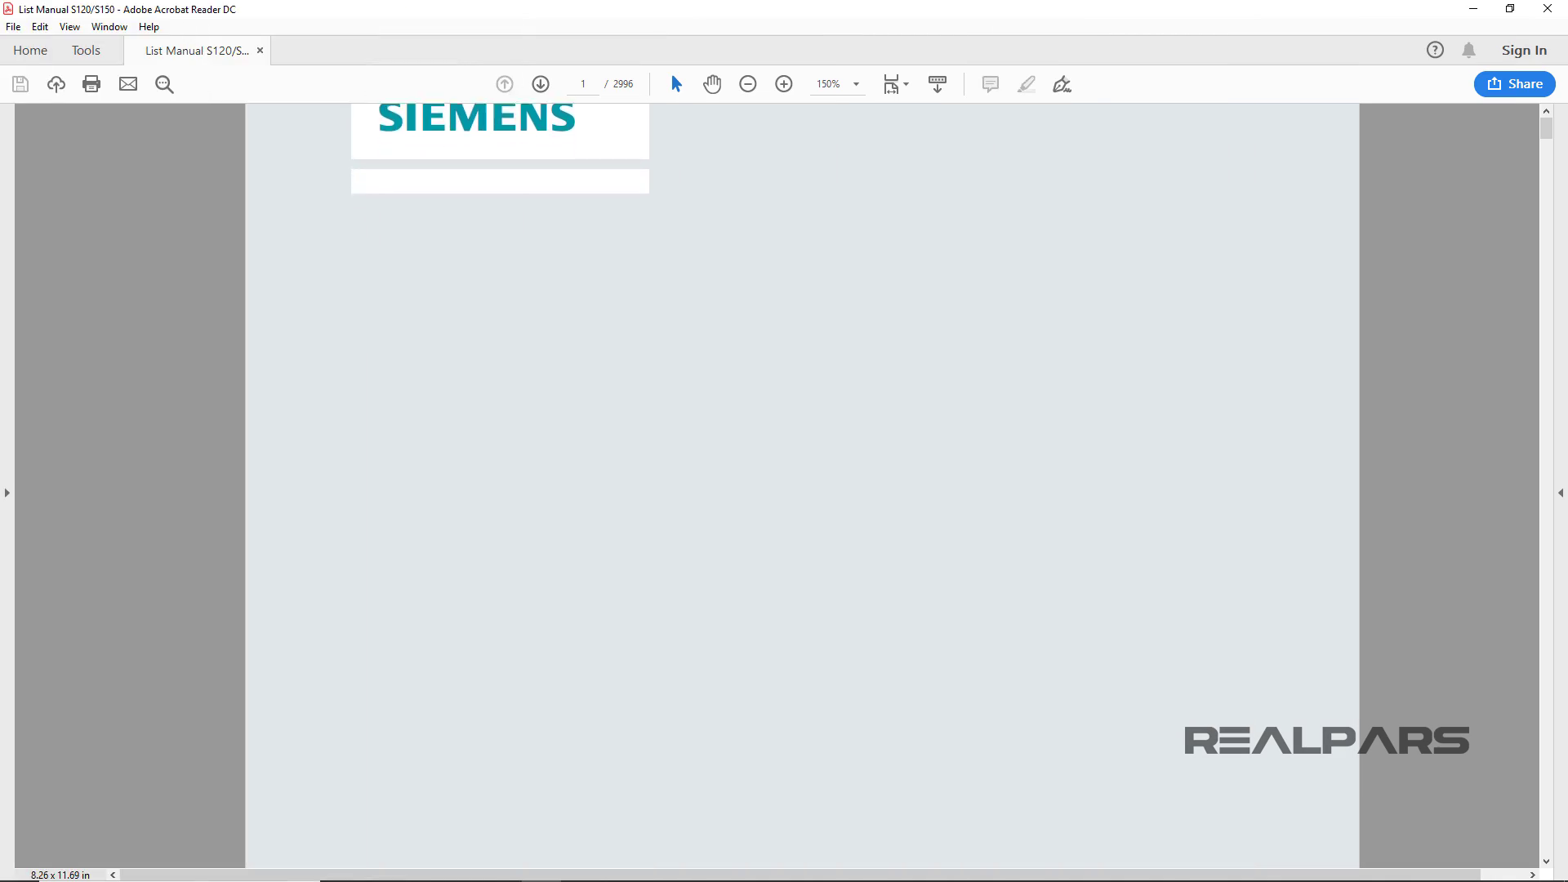
{"action": "scroll", "coordinate": [802, 485], "scroll_direction": "down", "scroll_amount": 3}
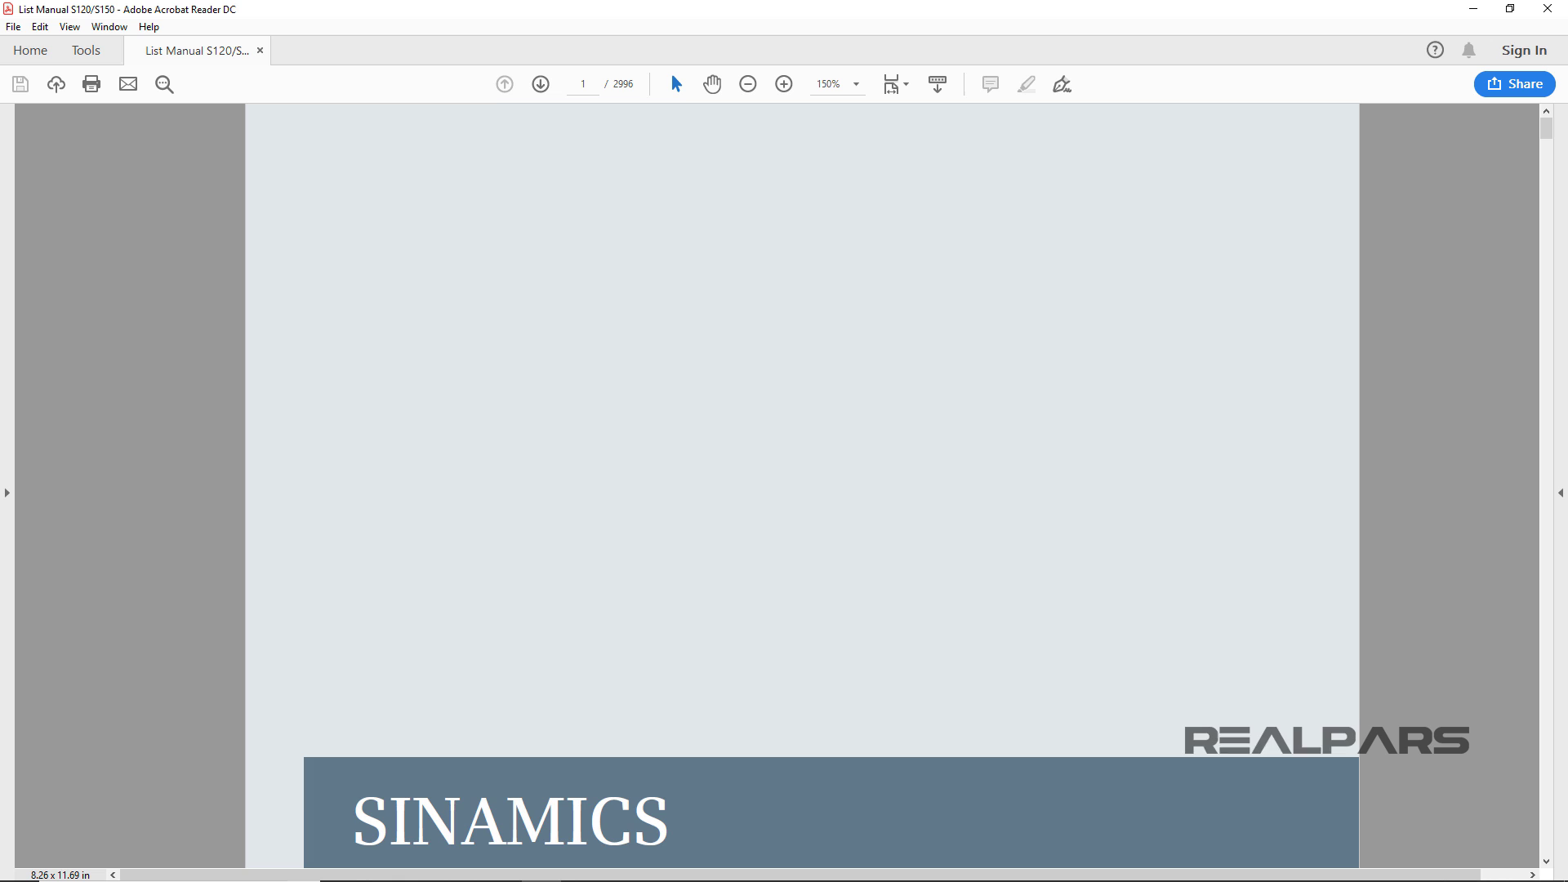
{"action": "scroll", "coordinate": [802, 485], "scroll_direction": "down", "scroll_amount": 2}
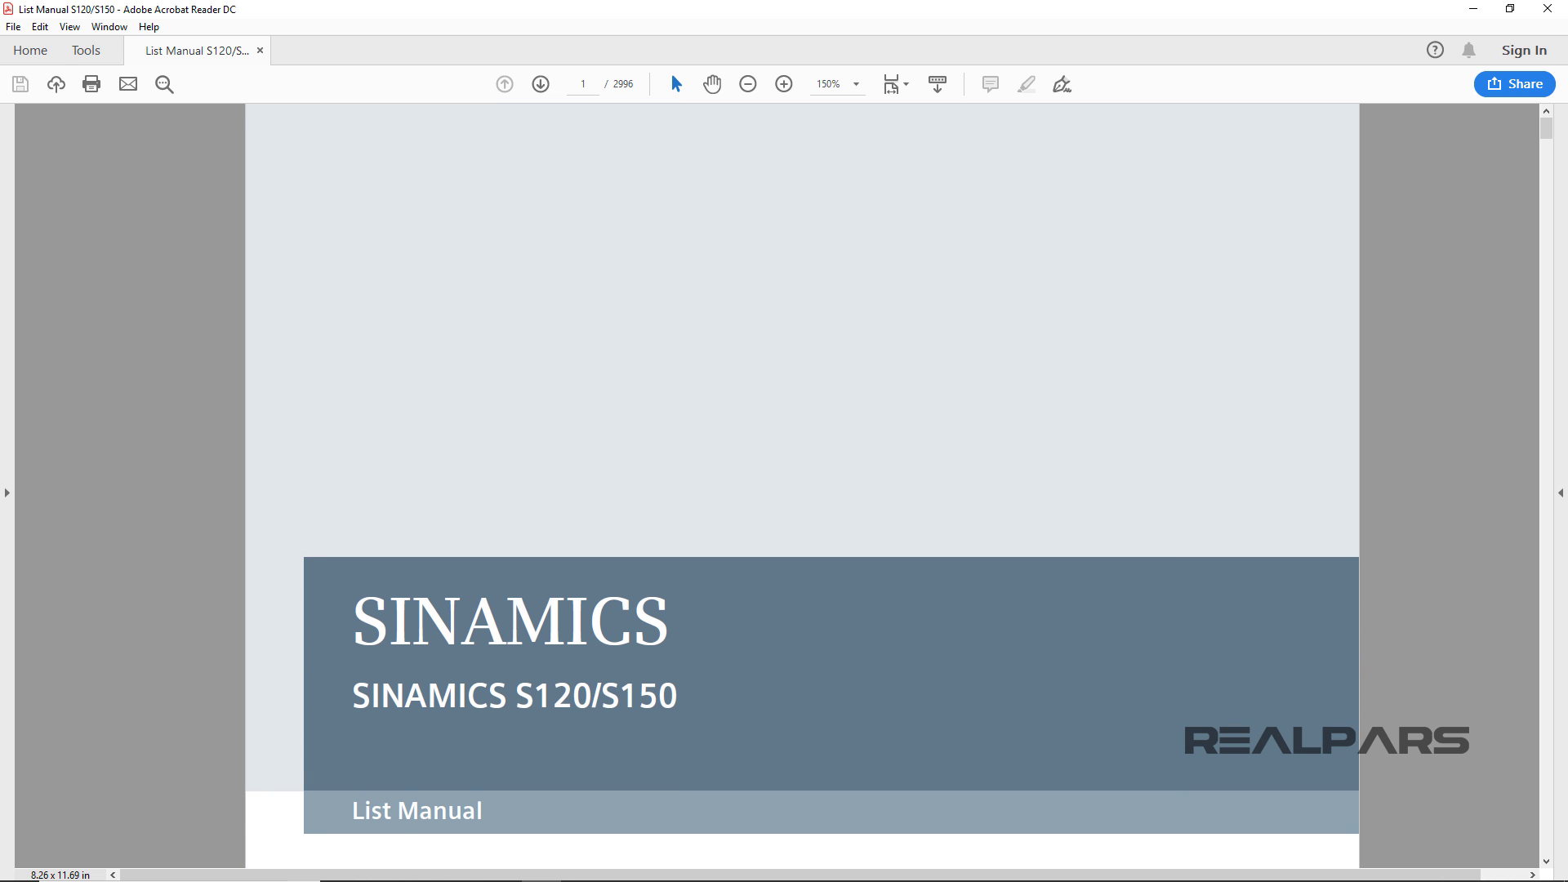
{"action": "key", "text": "ctrl+f"}
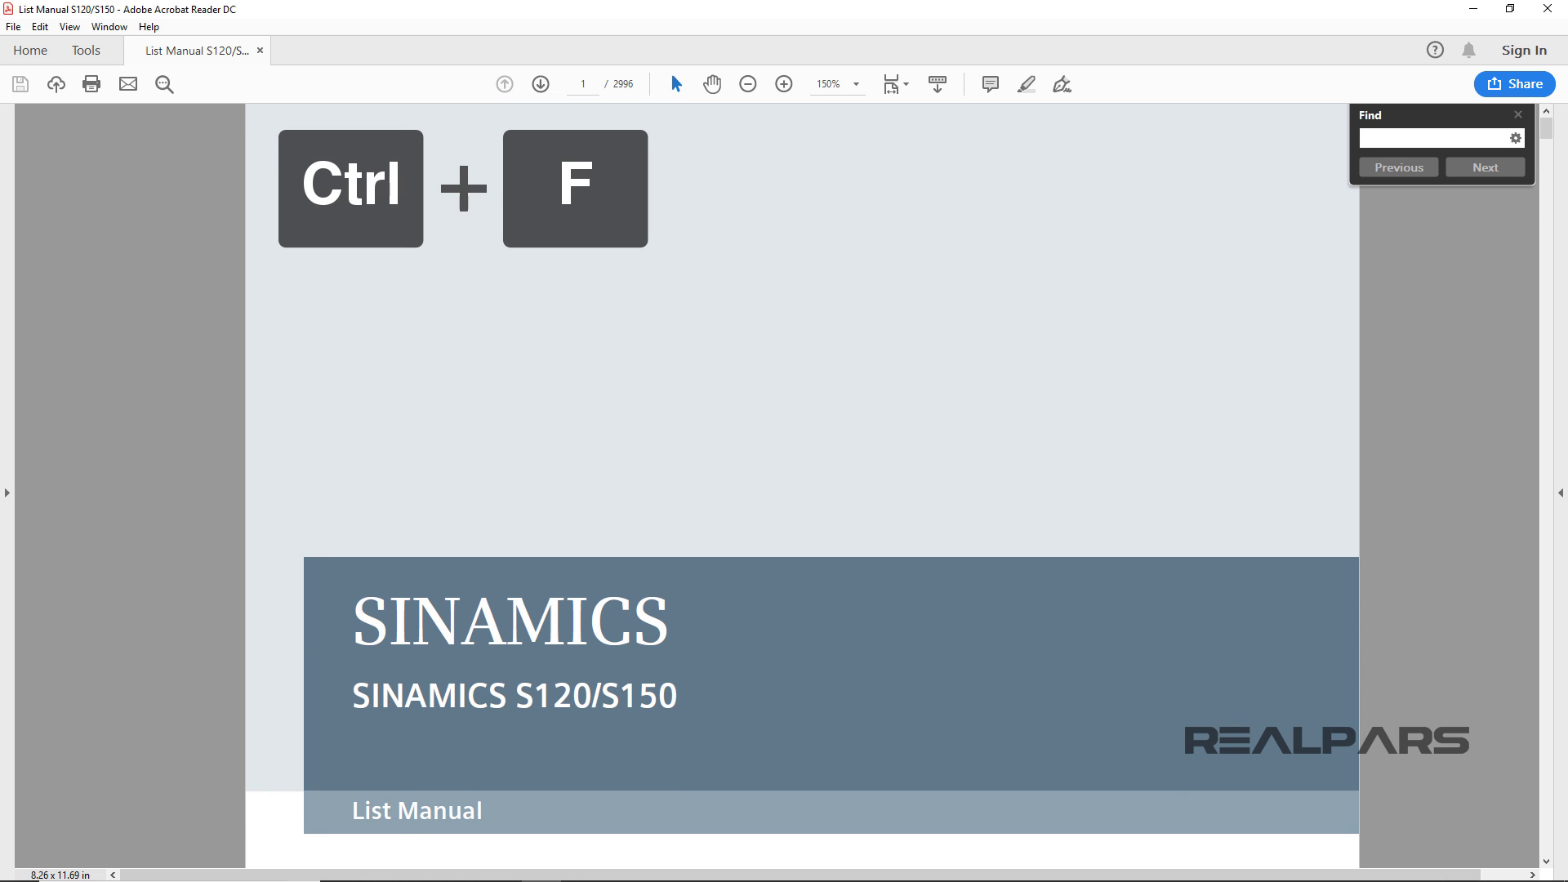
{"action": "type", "text": "r2089[0]"}
{"action": "key", "text": "Return"}
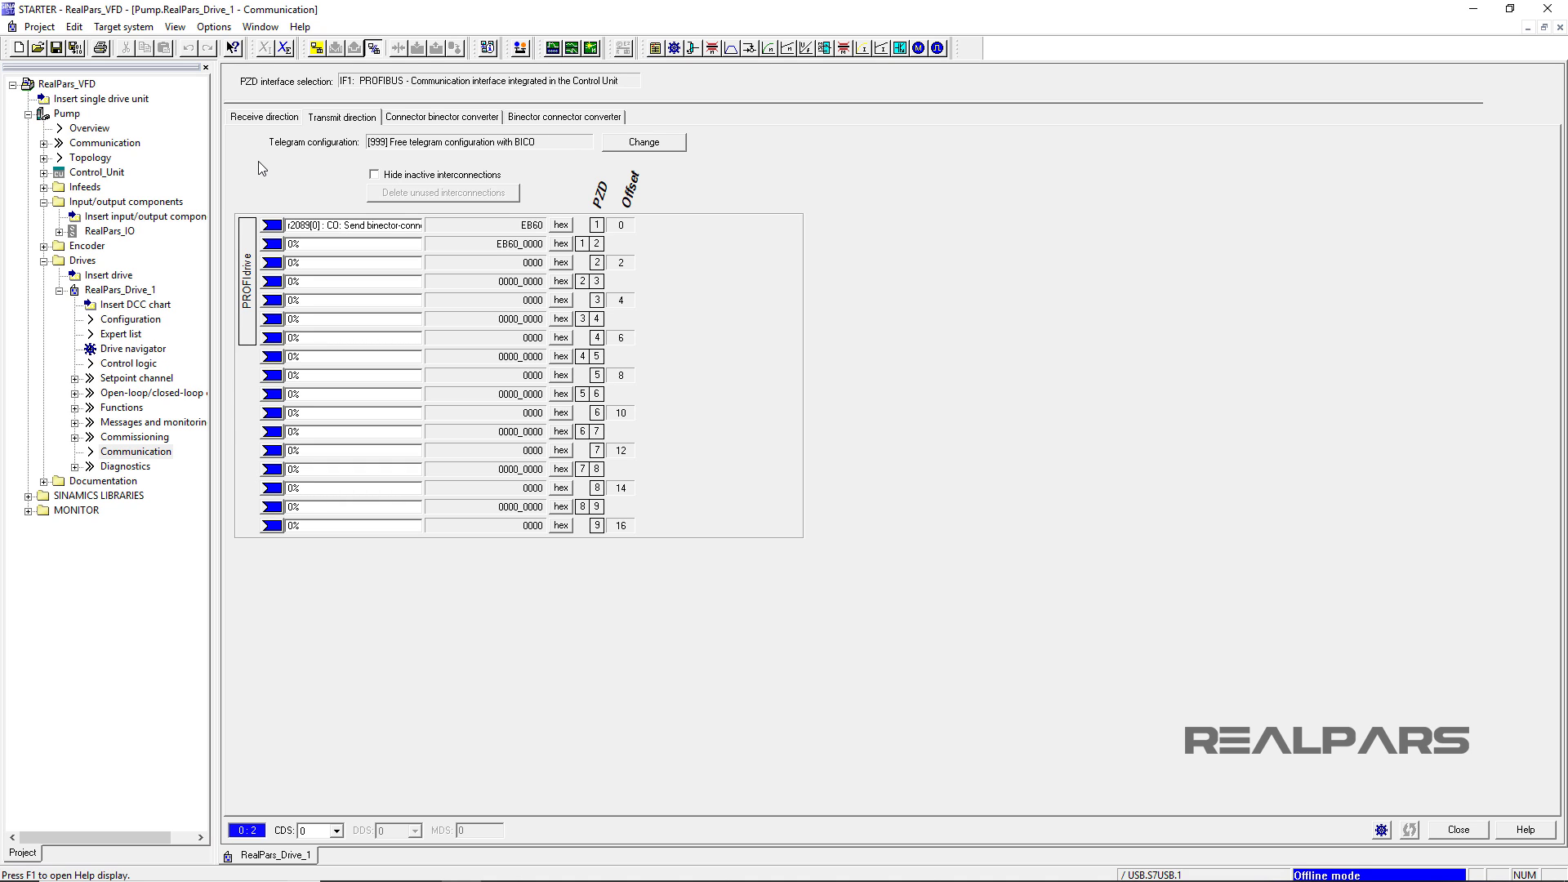
Assign r63[0], the unsmoothed actual speed value, to transmit PZD 2 via Further interconnections.
{"action": "left_click", "coordinate": [343, 123]}
{"action": "left_click", "coordinate": [372, 263]}
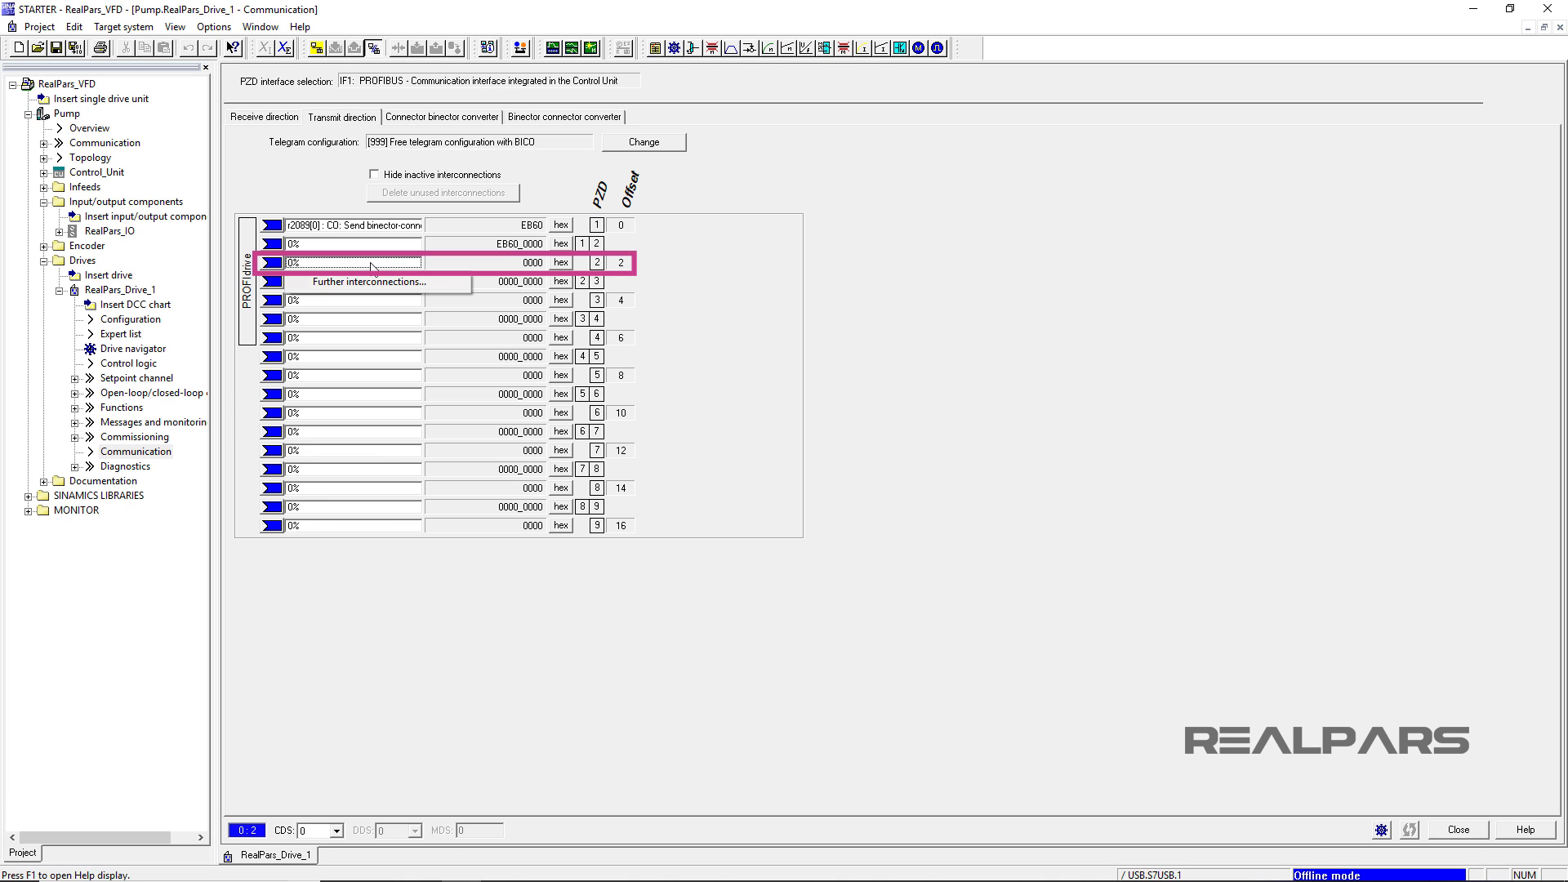
{"action": "left_click", "coordinate": [436, 282]}
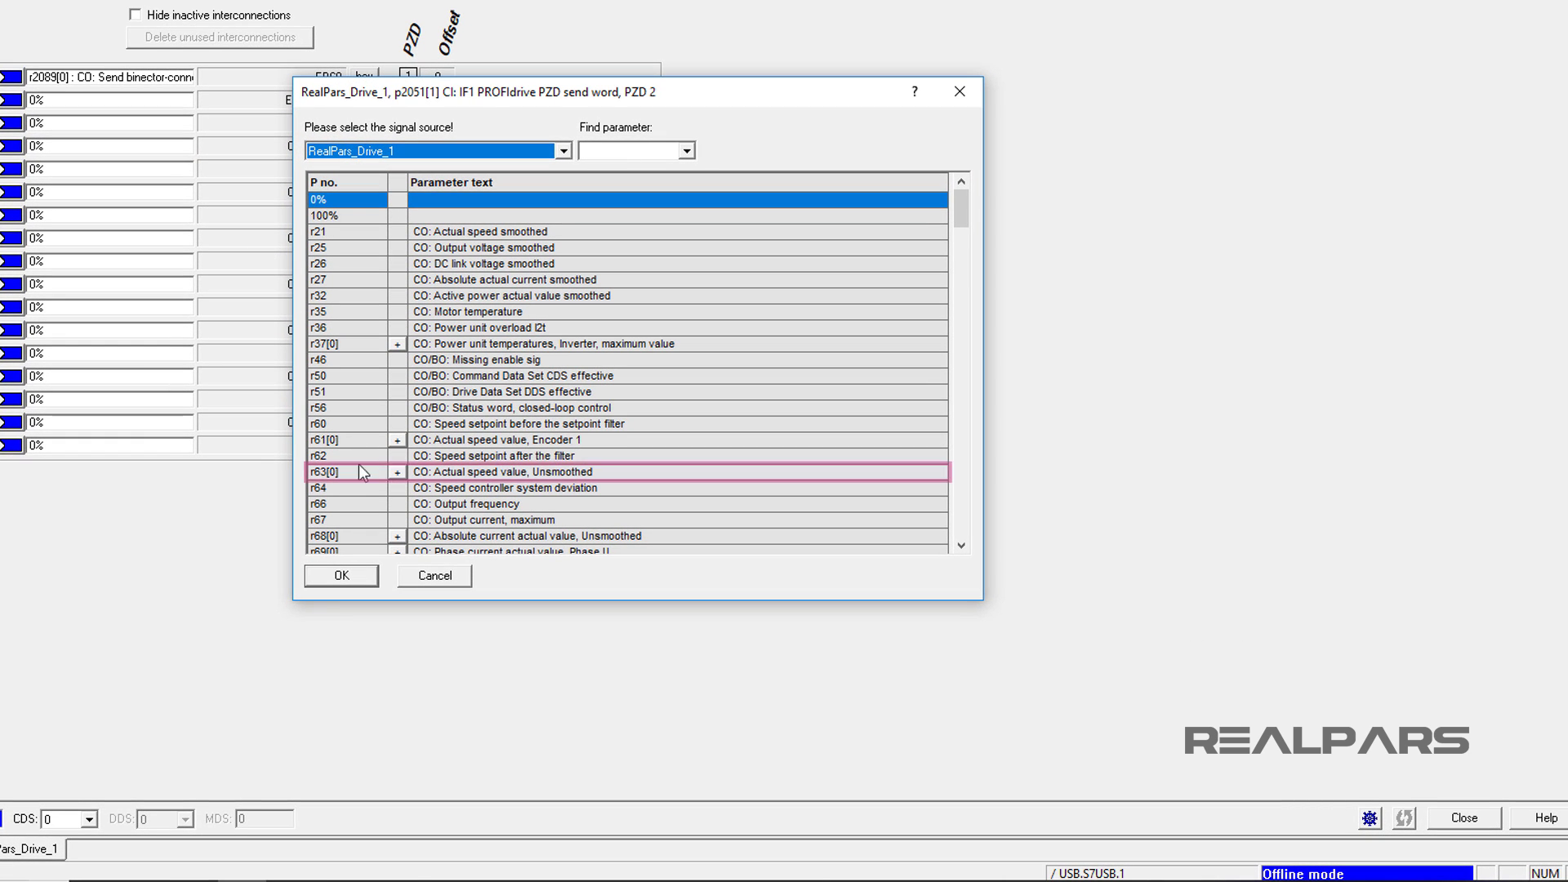
{"action": "left_click", "coordinate": [435, 500]}
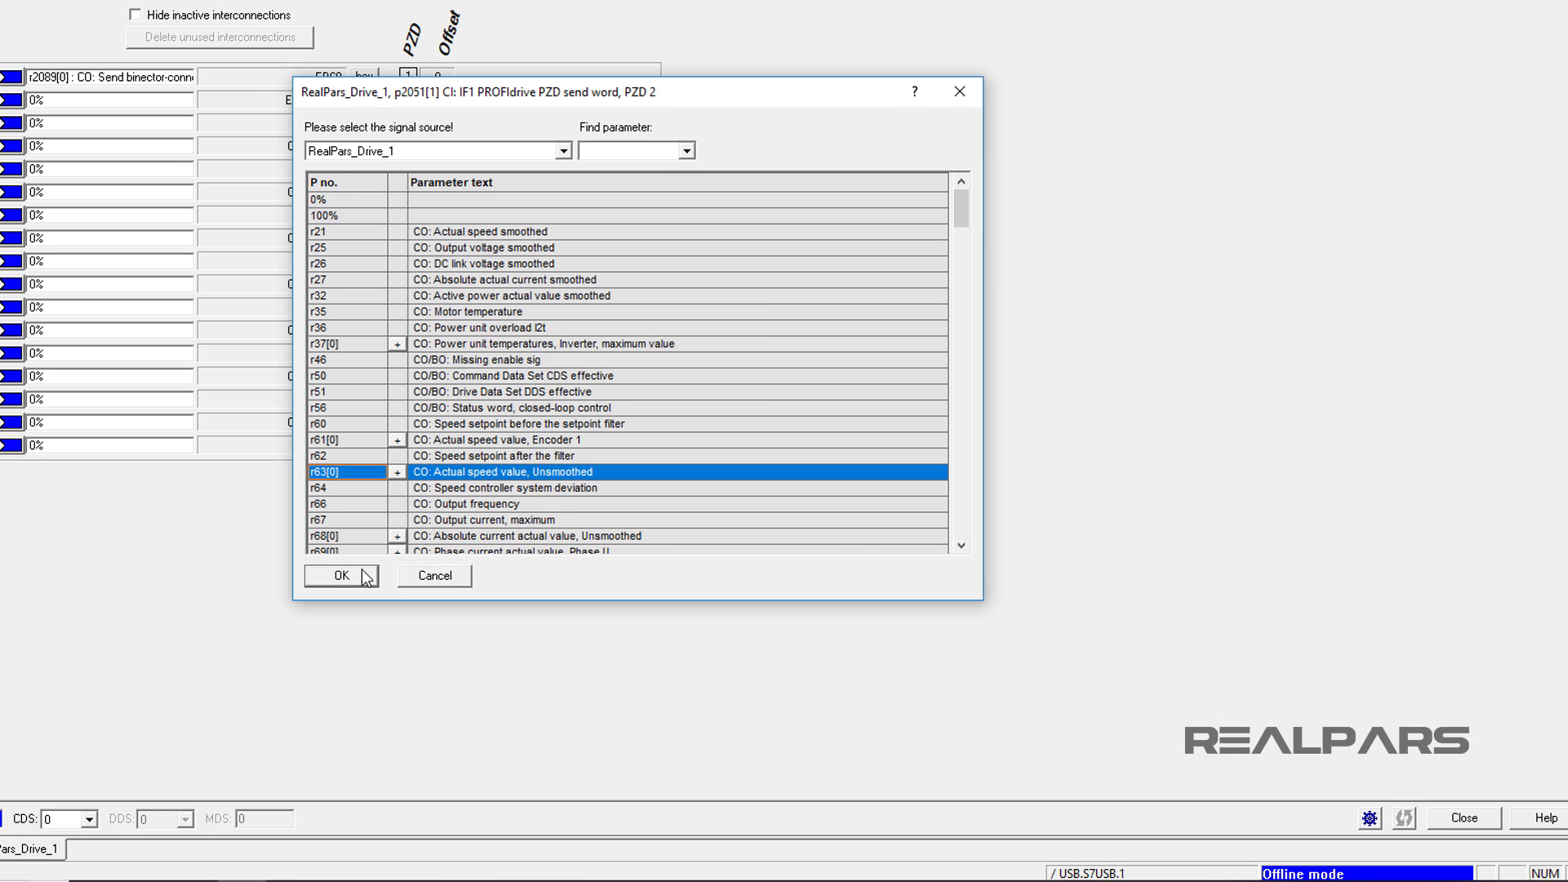
{"action": "left_click", "coordinate": [365, 576]}
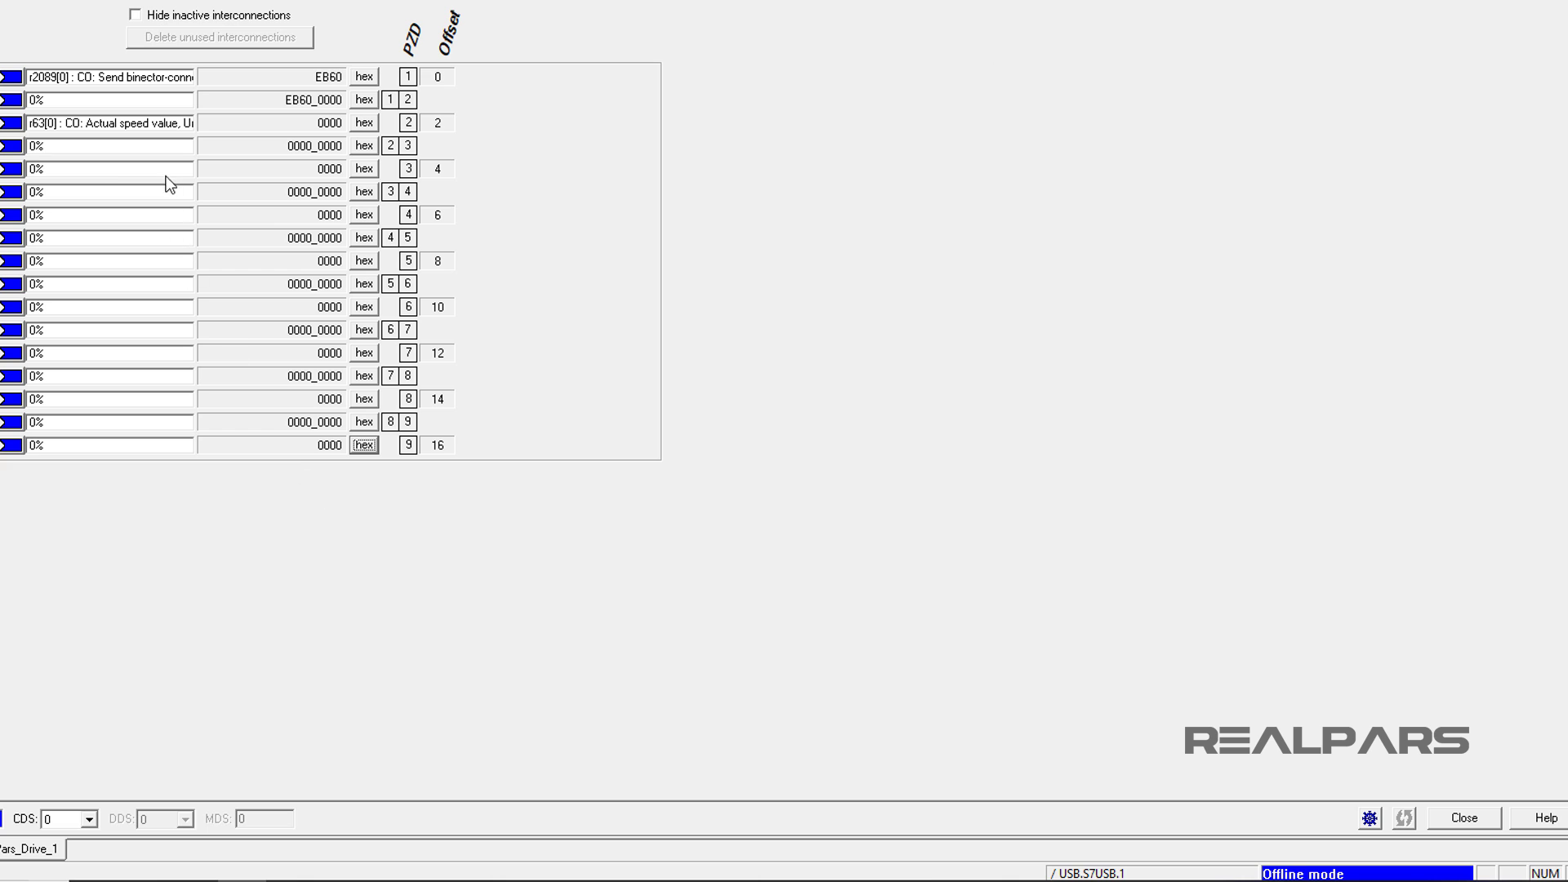
Assign r68[0], the unsmoothed absolute current actual value, to transmit PZD 3.
{"action": "left_click", "coordinate": [166, 174]}
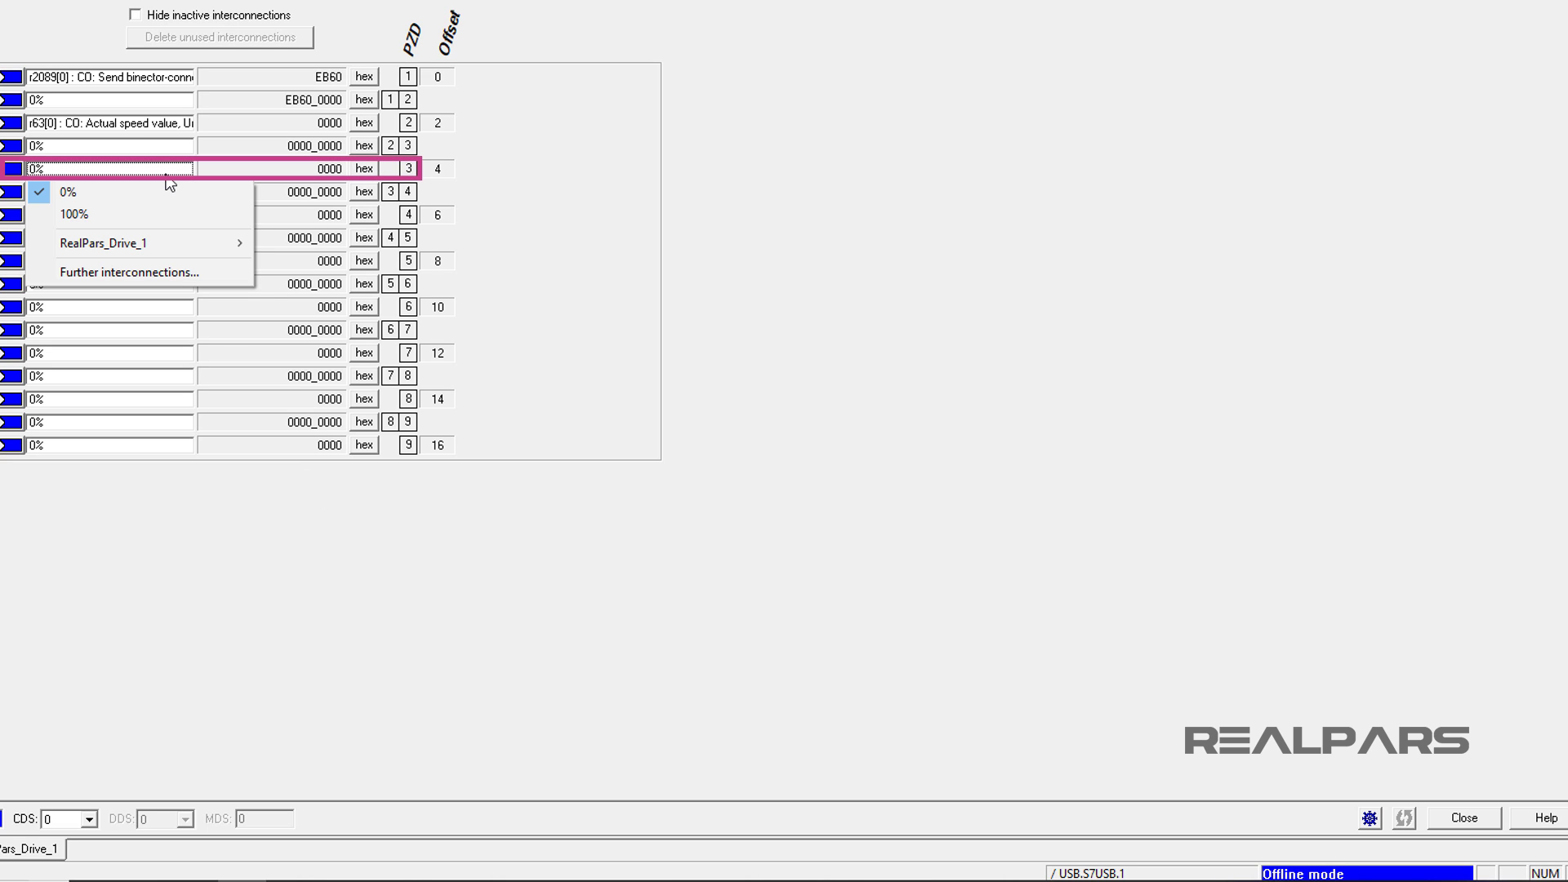
{"action": "mouse_move", "coordinate": [189, 245]}
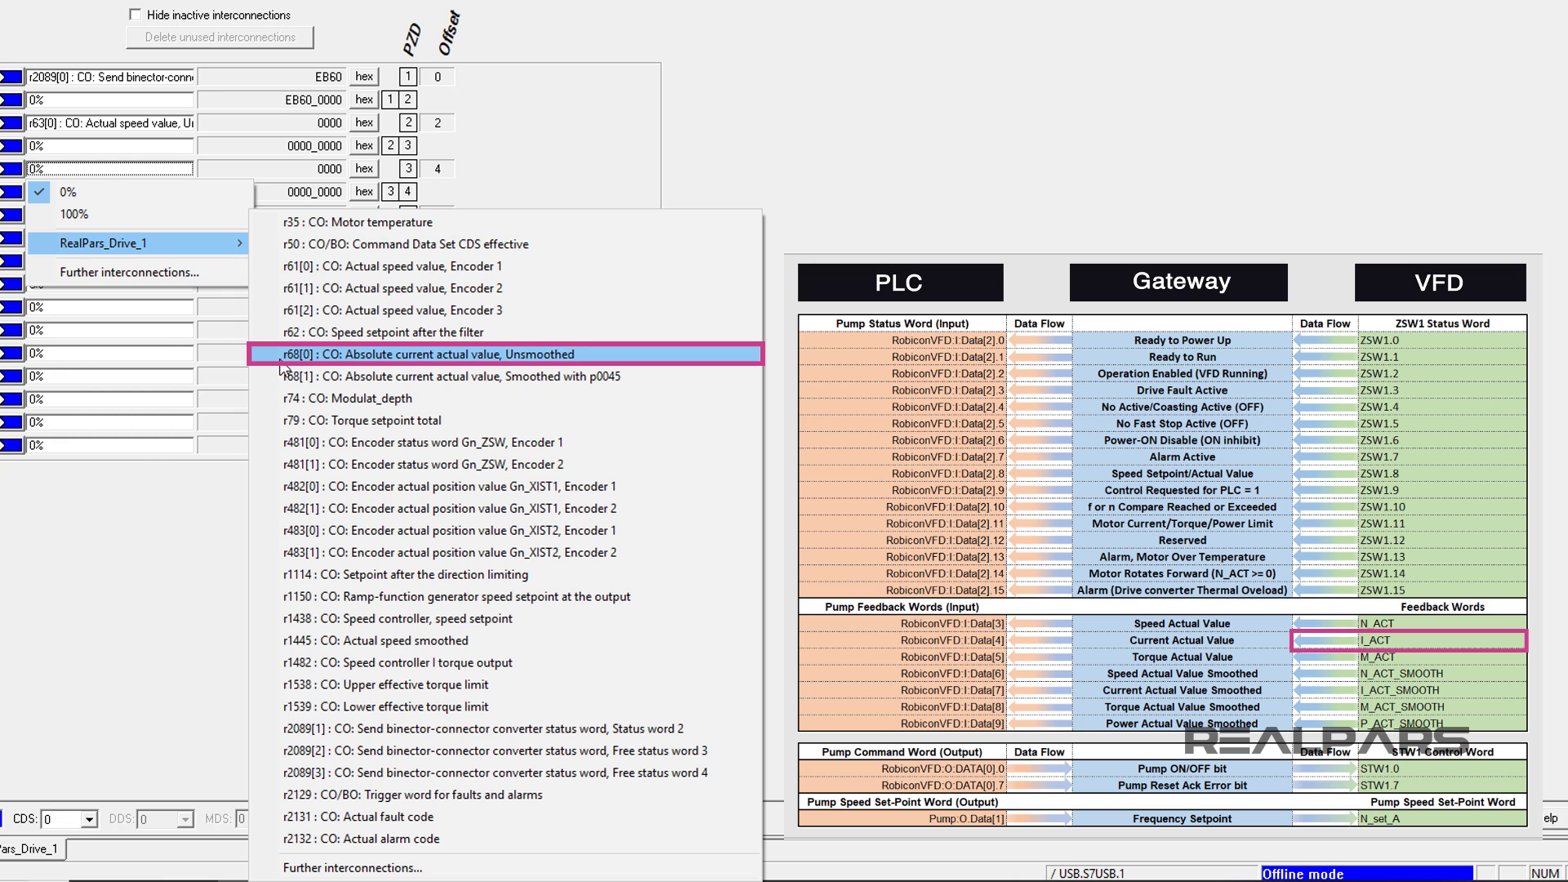
{"action": "left_click", "coordinate": [279, 358]}
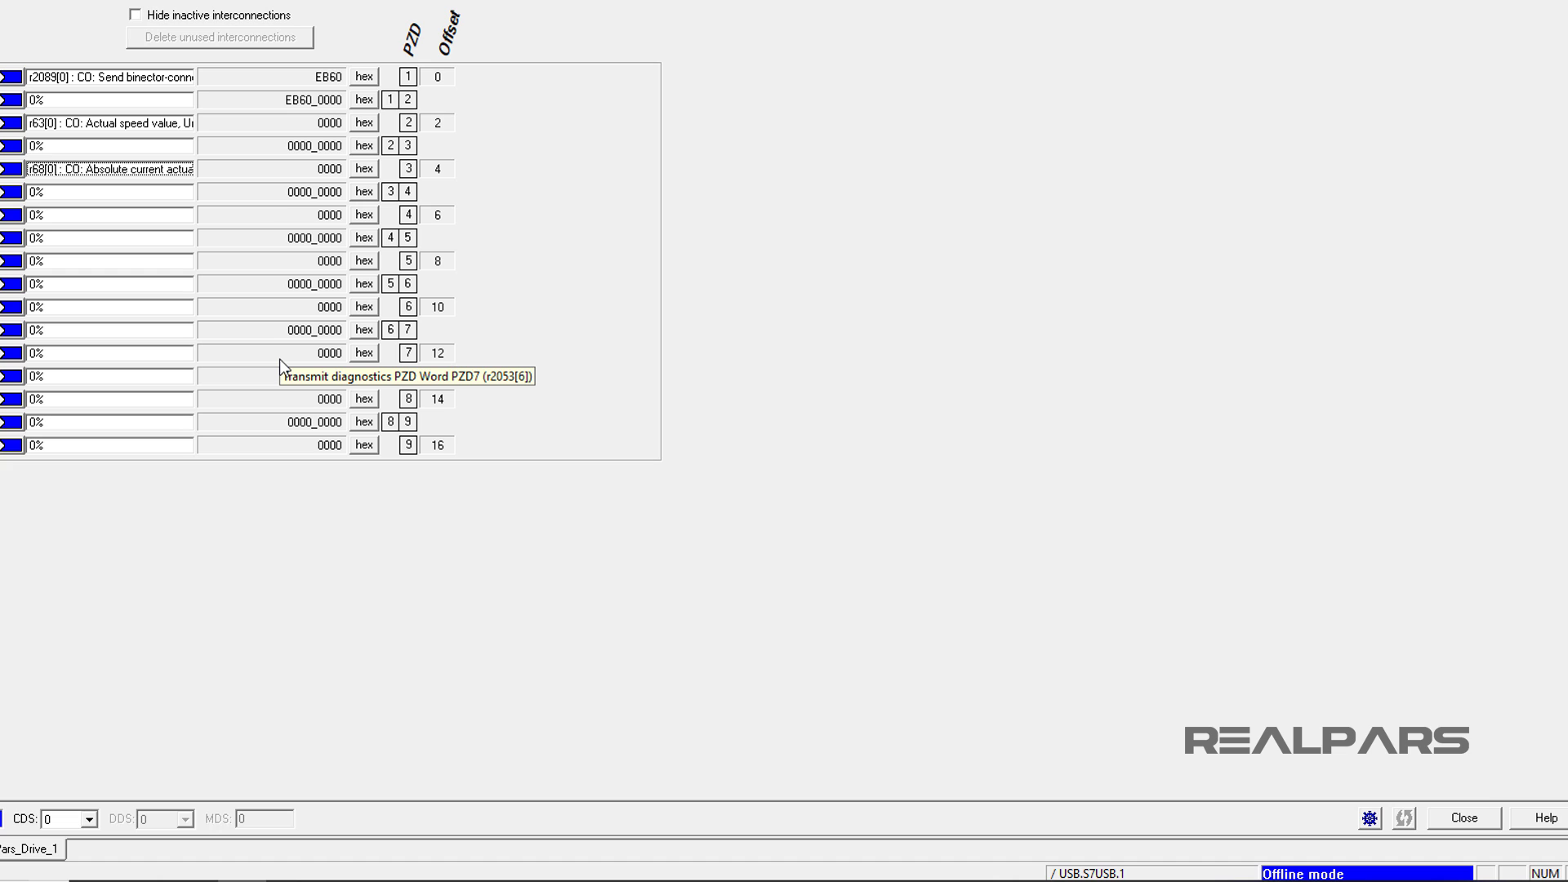
Assign r80[0], the unsmoothed torque actual value, to transmit PZD 4 via Further interconnections.
{"action": "left_click", "coordinate": [167, 214]}
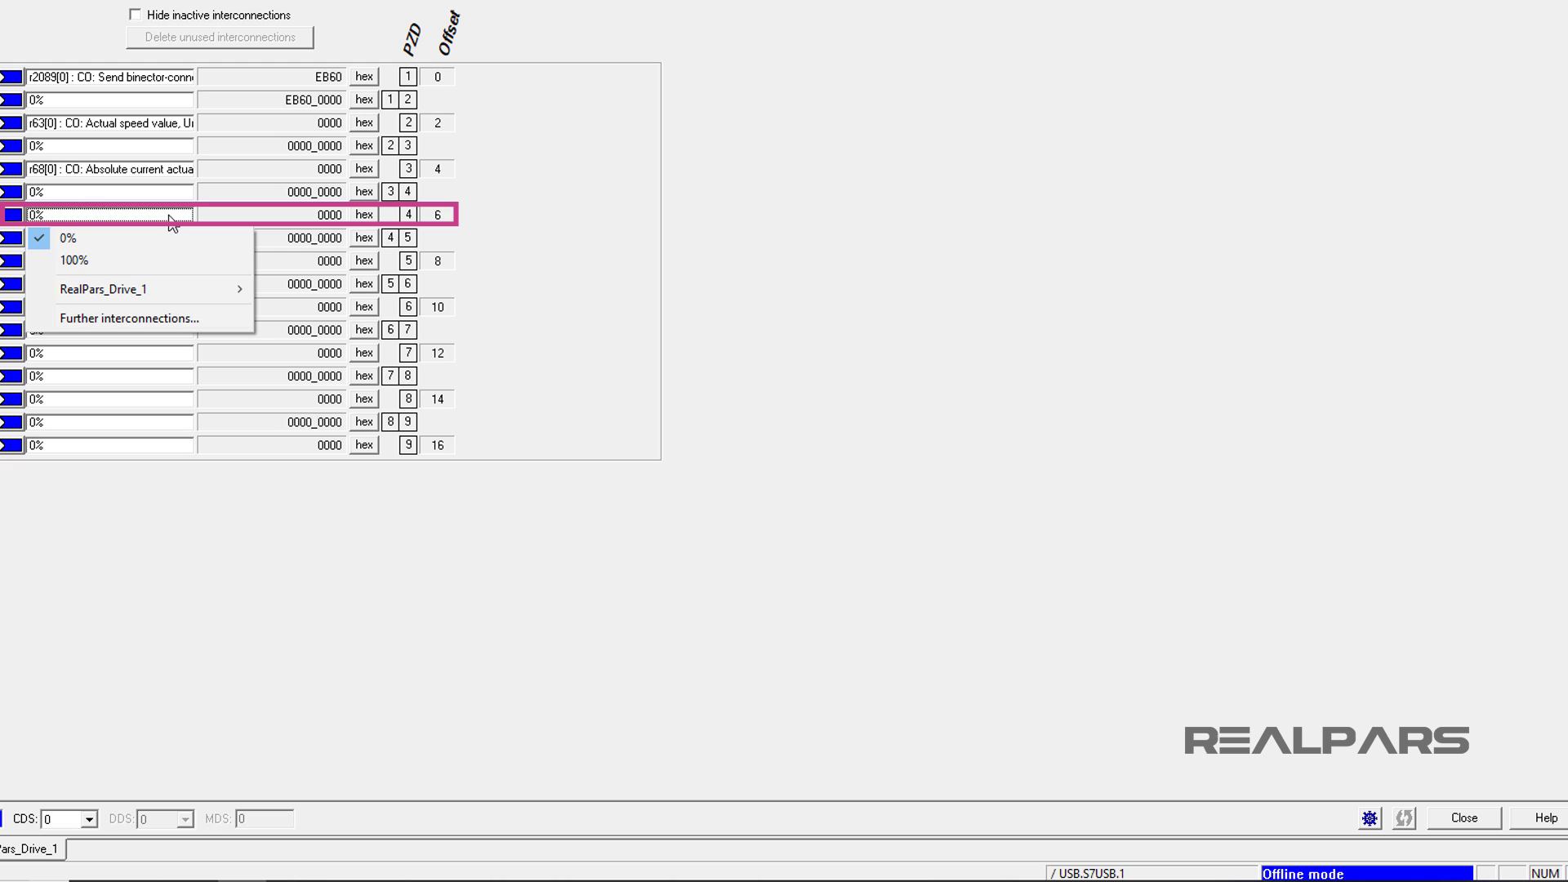
{"action": "left_click", "coordinate": [205, 319]}
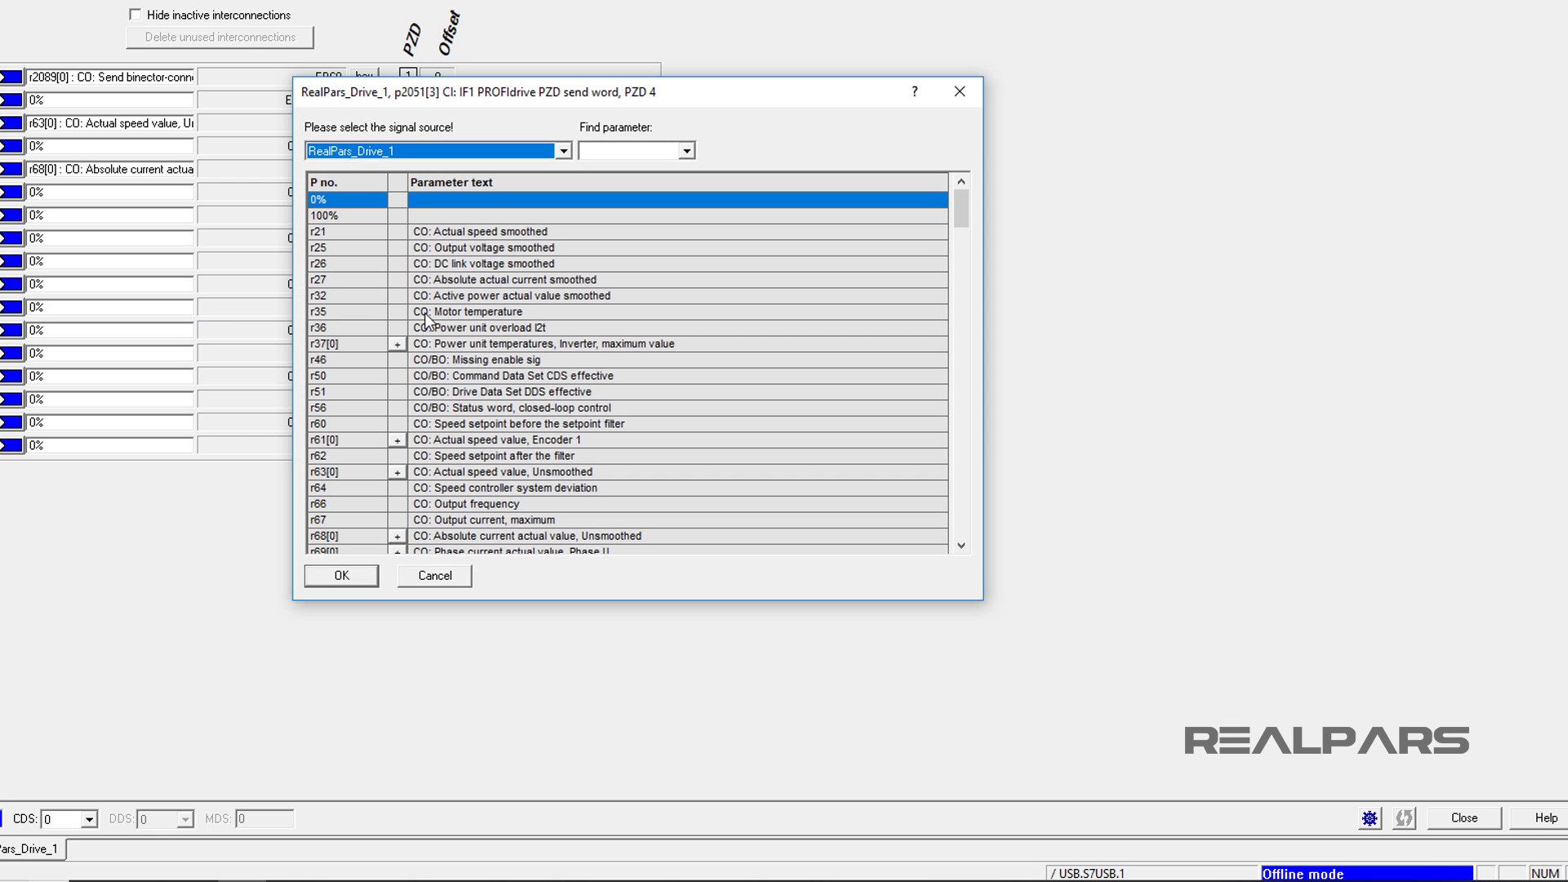
{"action": "left_click_drag", "start_coordinate": [961, 214], "coordinate": [958, 237]}
{"action": "left_click", "coordinate": [367, 458]}
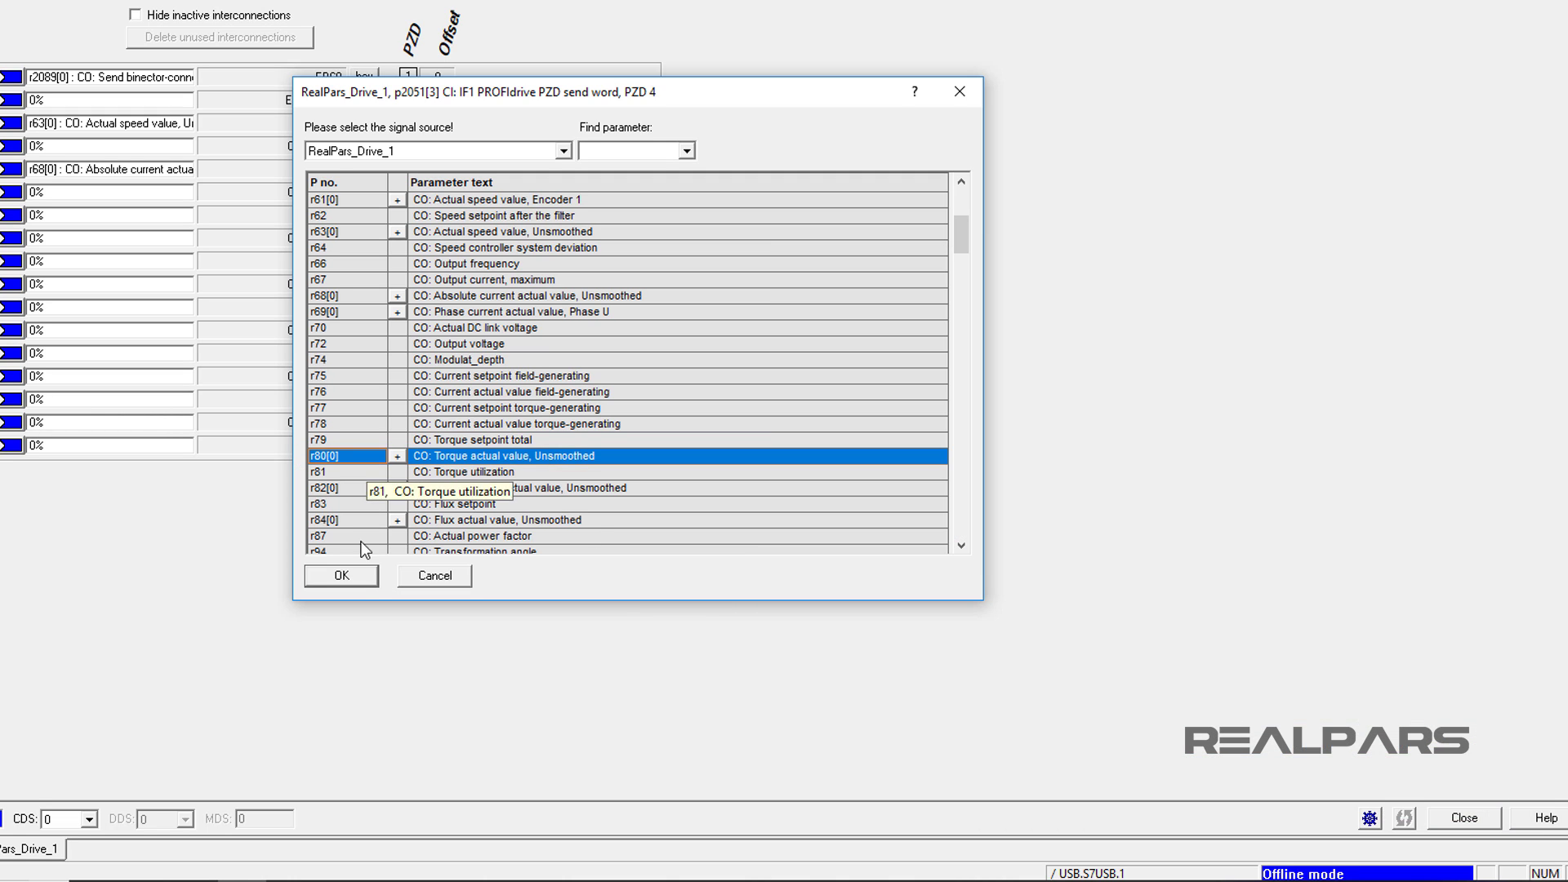
{"action": "left_click", "coordinate": [354, 580]}
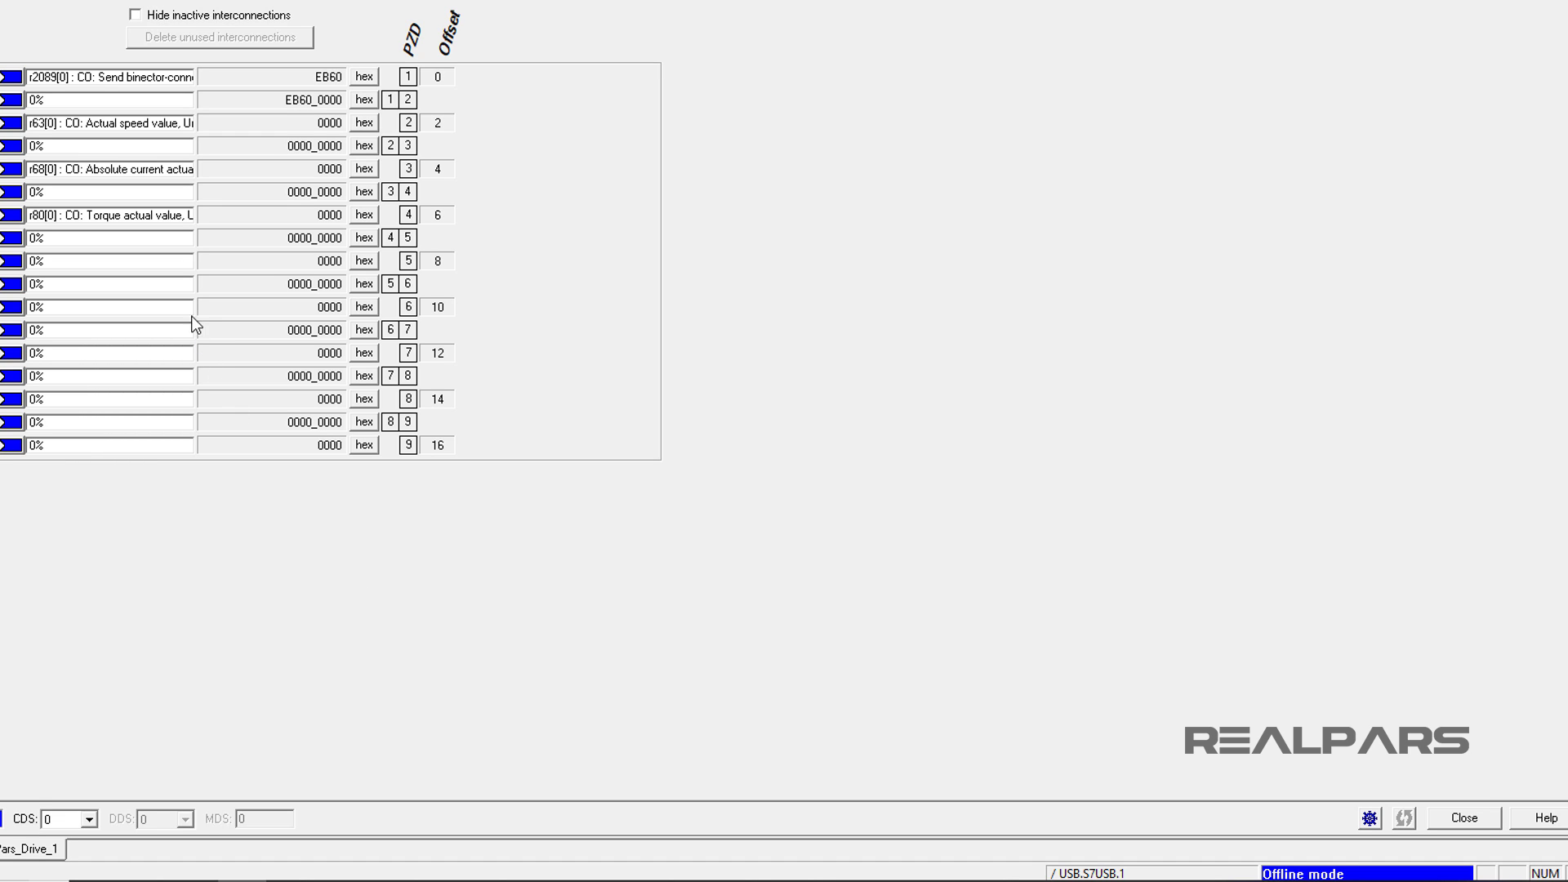
Assign r63[1], actual speed smoothed with p0045, to transmit PZD 5 from the expanded r63 entry.
{"action": "left_click", "coordinate": [180, 259]}
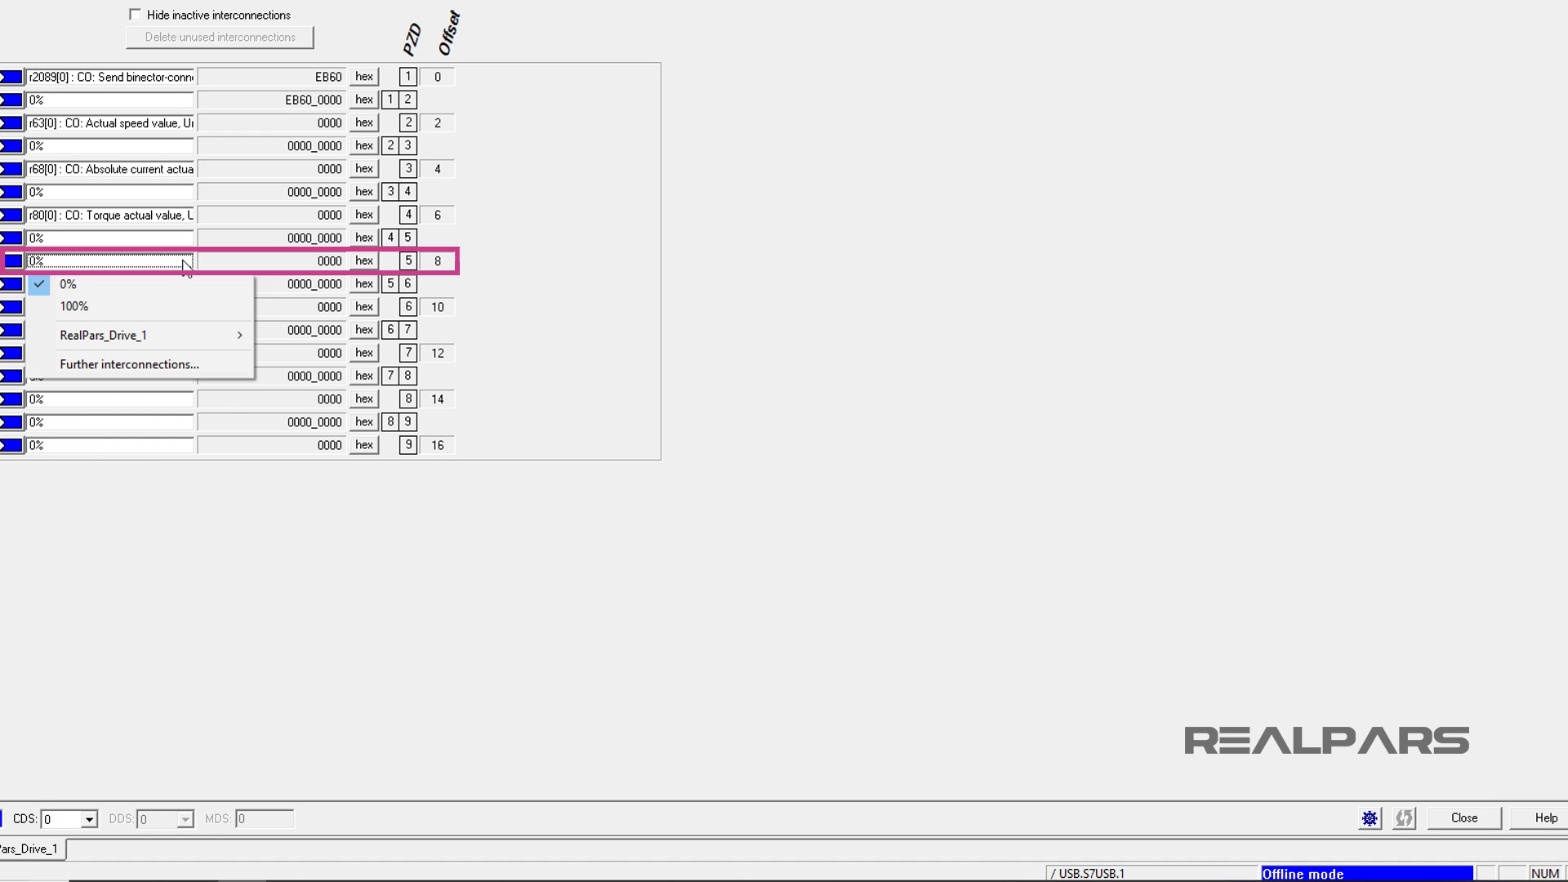
{"action": "left_click", "coordinate": [203, 365]}
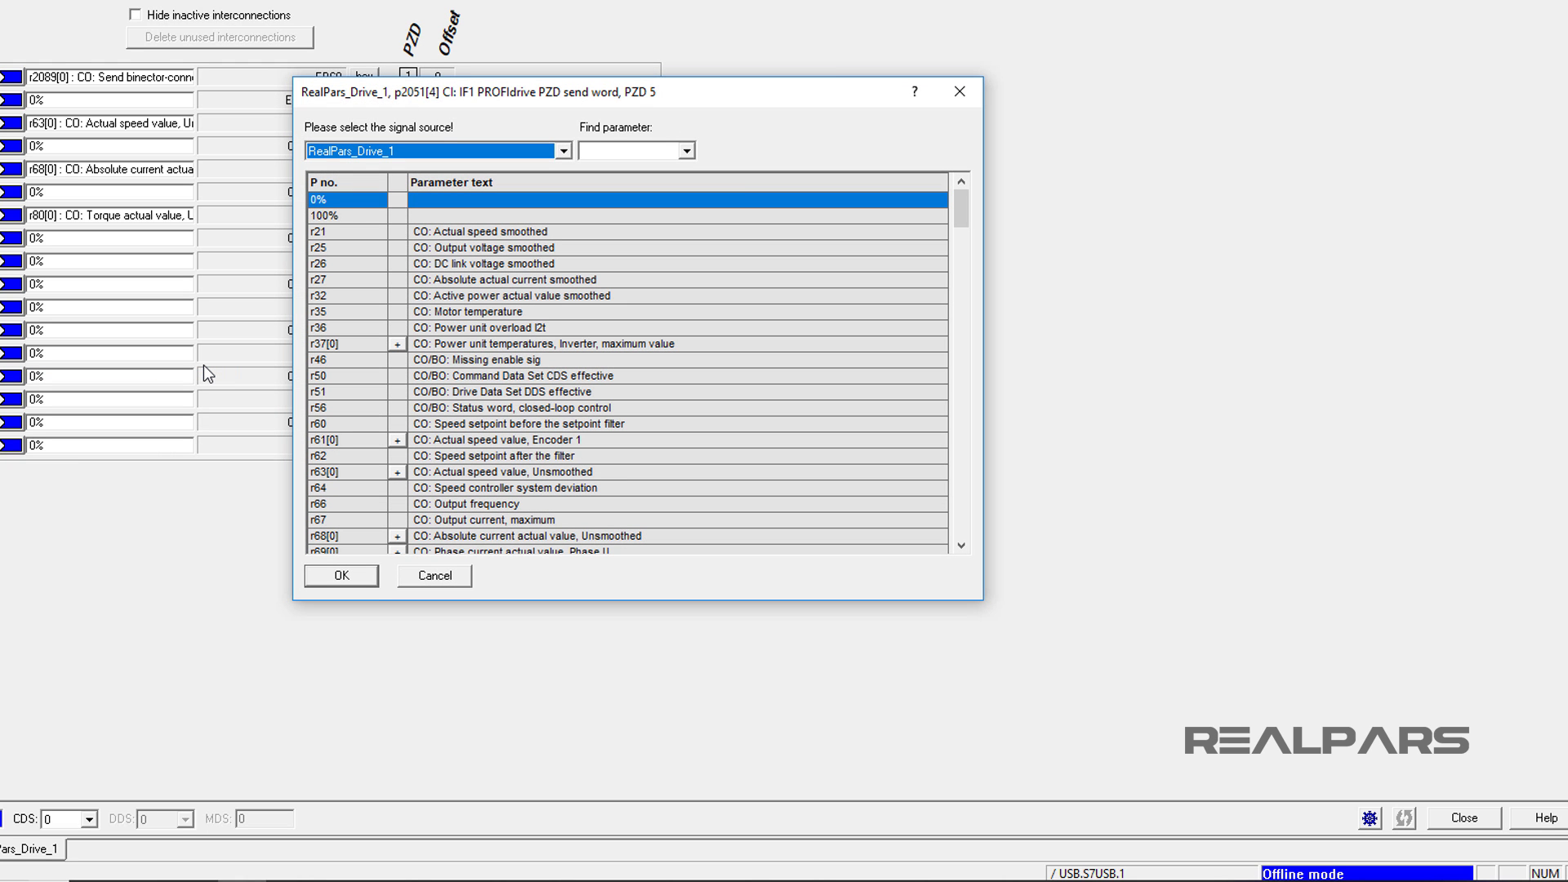
{"action": "left_click", "coordinate": [394, 472]}
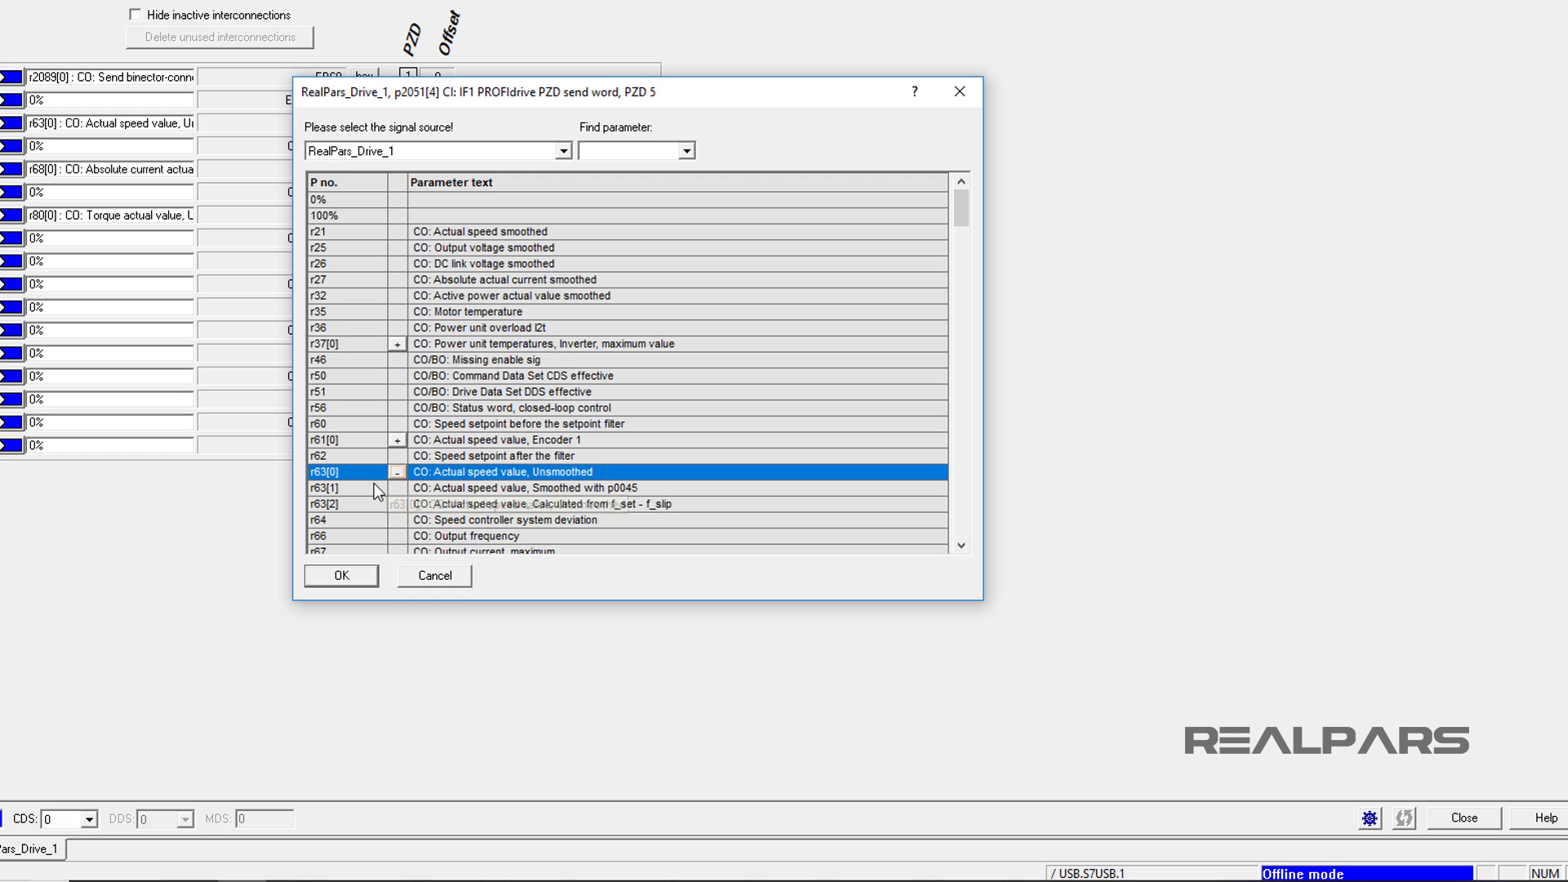
{"action": "left_click", "coordinate": [368, 488]}
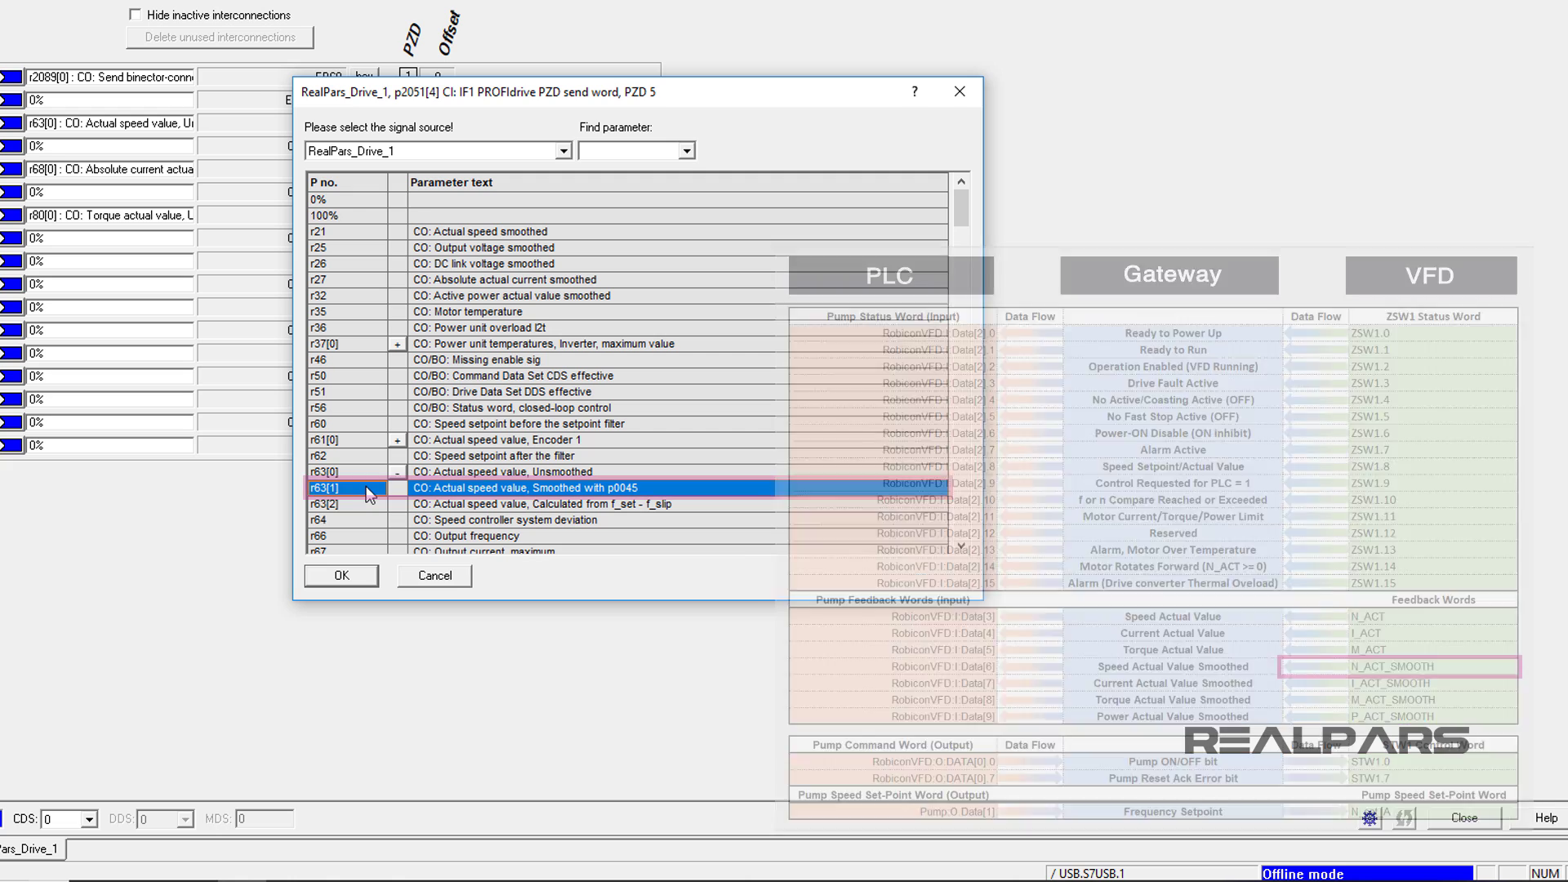
{"action": "left_click", "coordinate": [357, 580]}
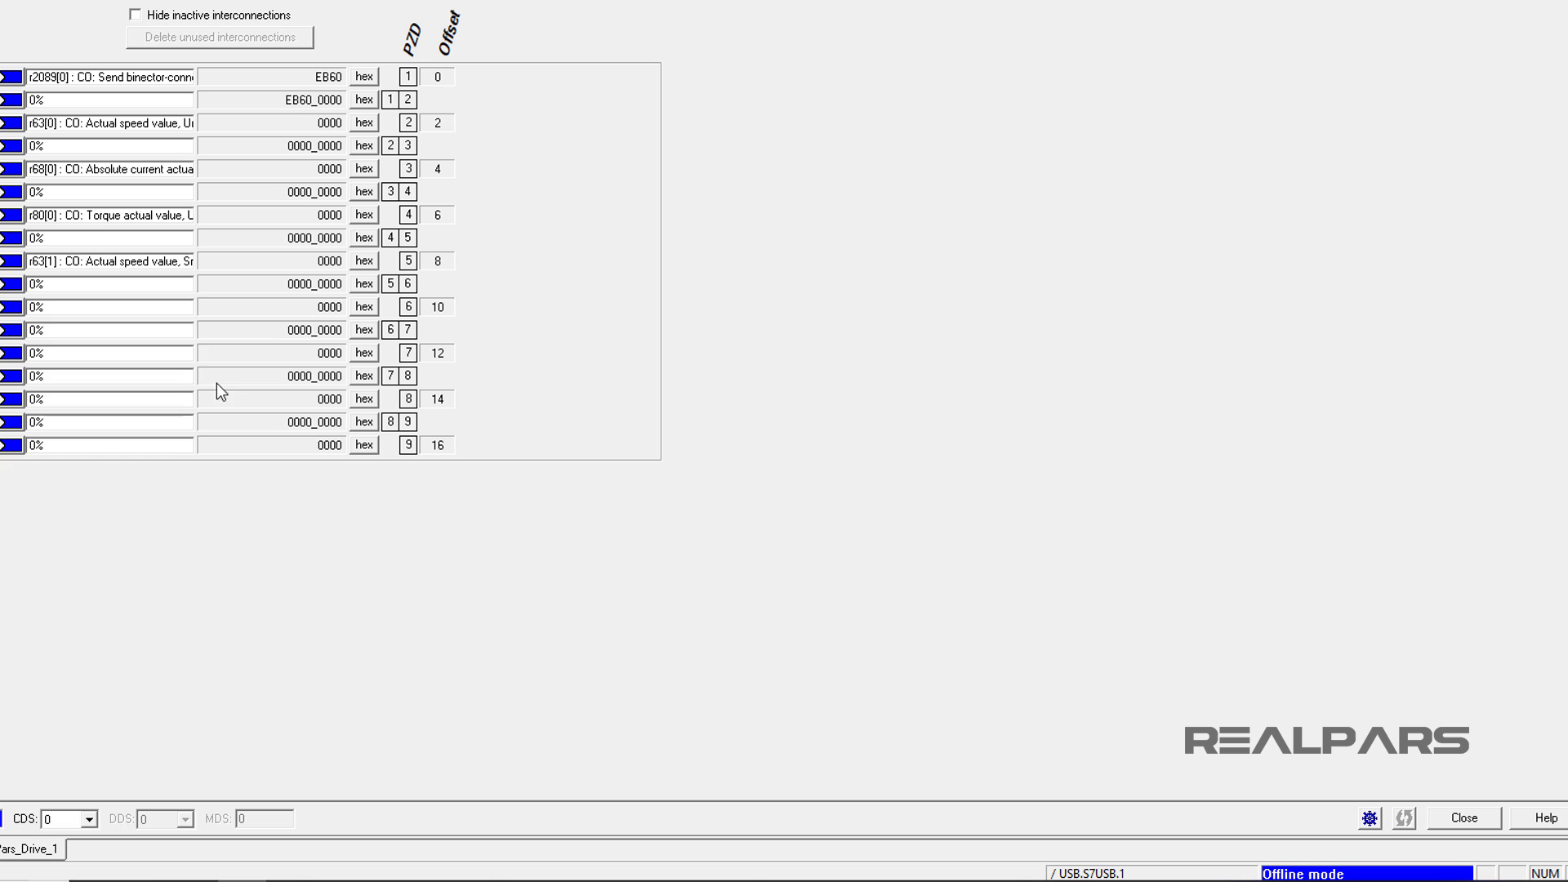
Assign r68[1], absolute current smoothed with p0045, to transmit PZD 6.
{"action": "left_click", "coordinate": [179, 307]}
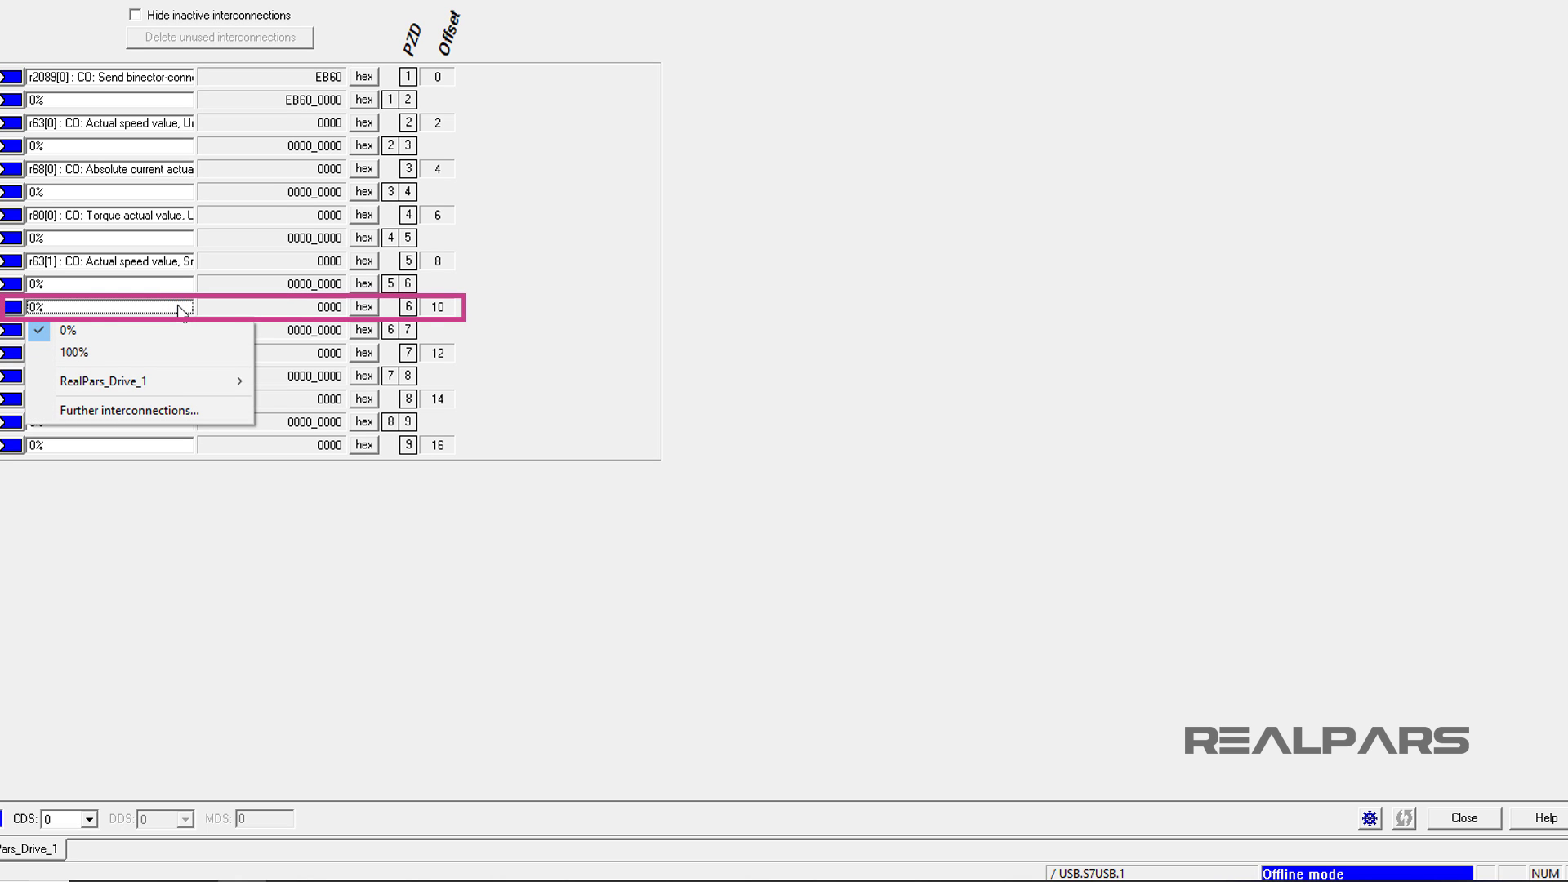
{"action": "mouse_move", "coordinate": [215, 382]}
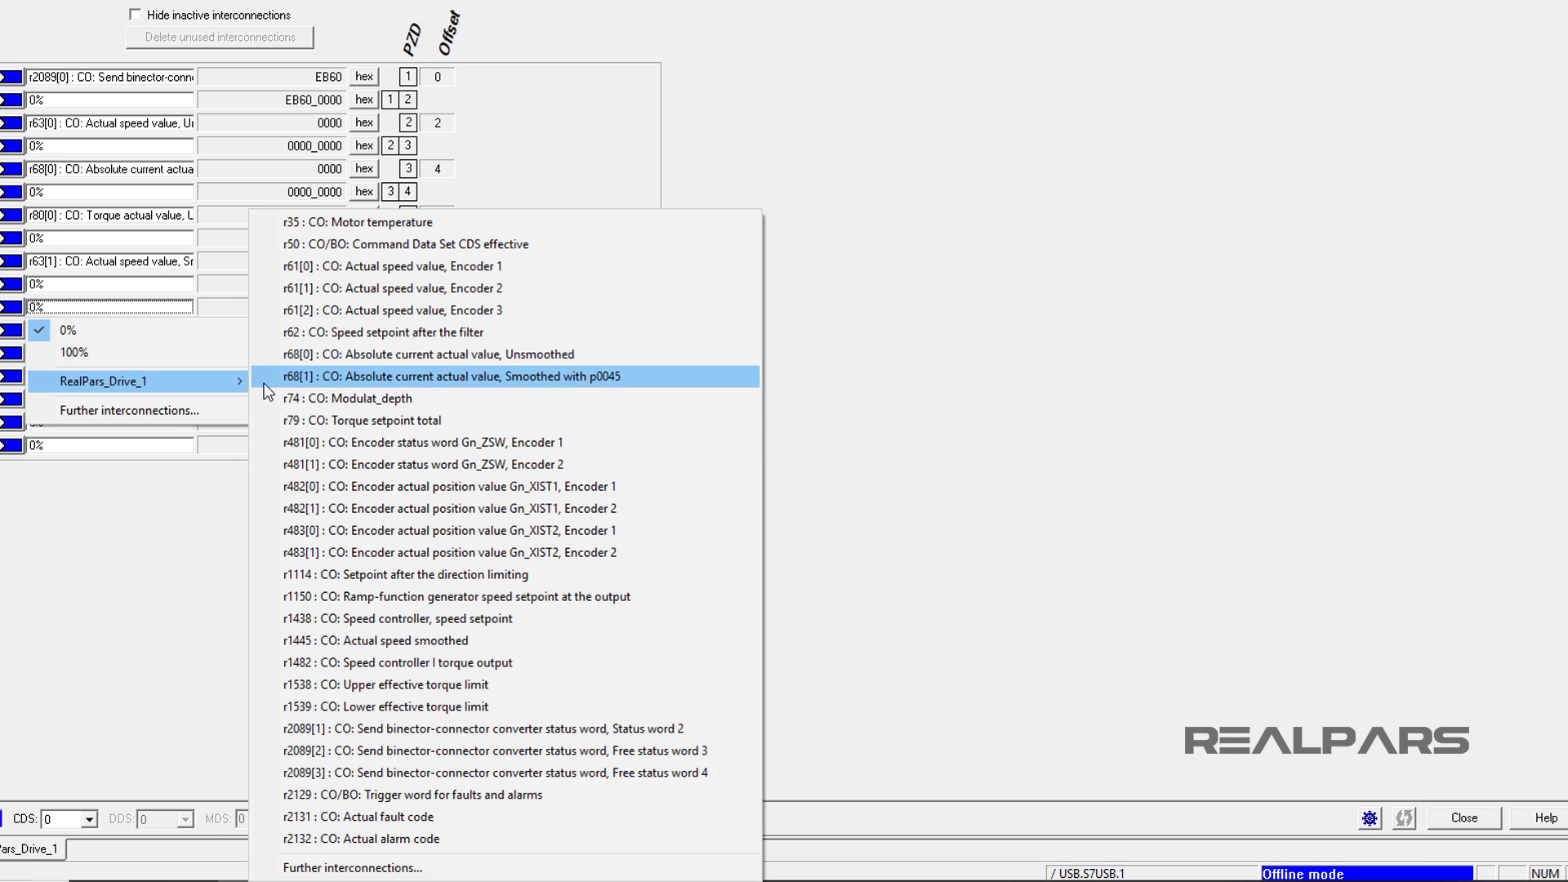
{"action": "left_click", "coordinate": [263, 384]}
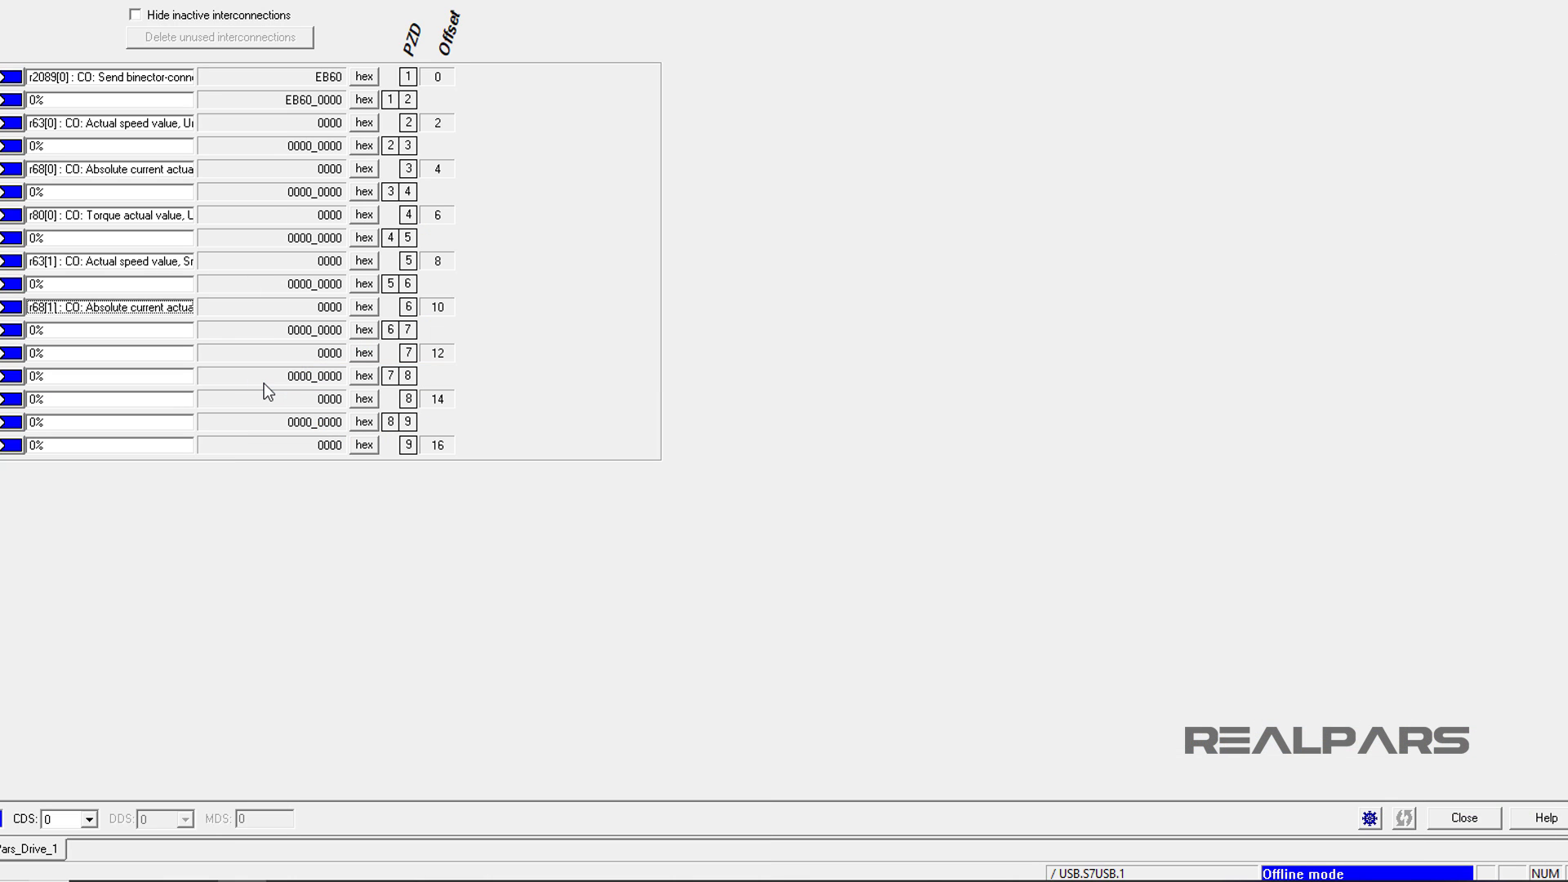
Connect transmit PZD 7 to r80[1], torque actual value smoothed with p0045.
{"action": "left_click", "coordinate": [188, 357]}
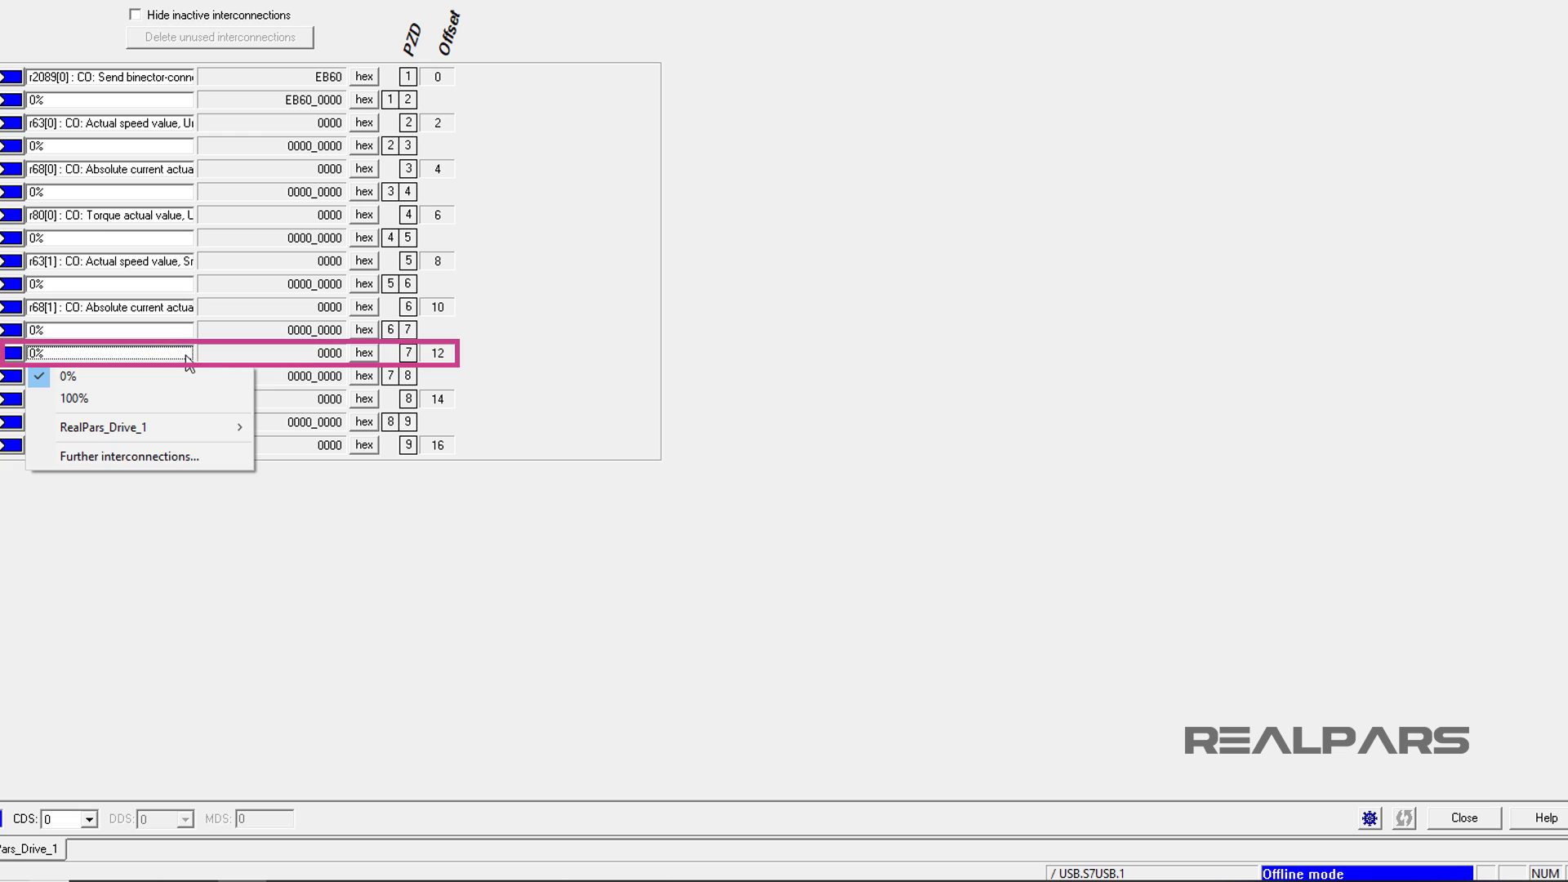
{"action": "left_click", "coordinate": [210, 458]}
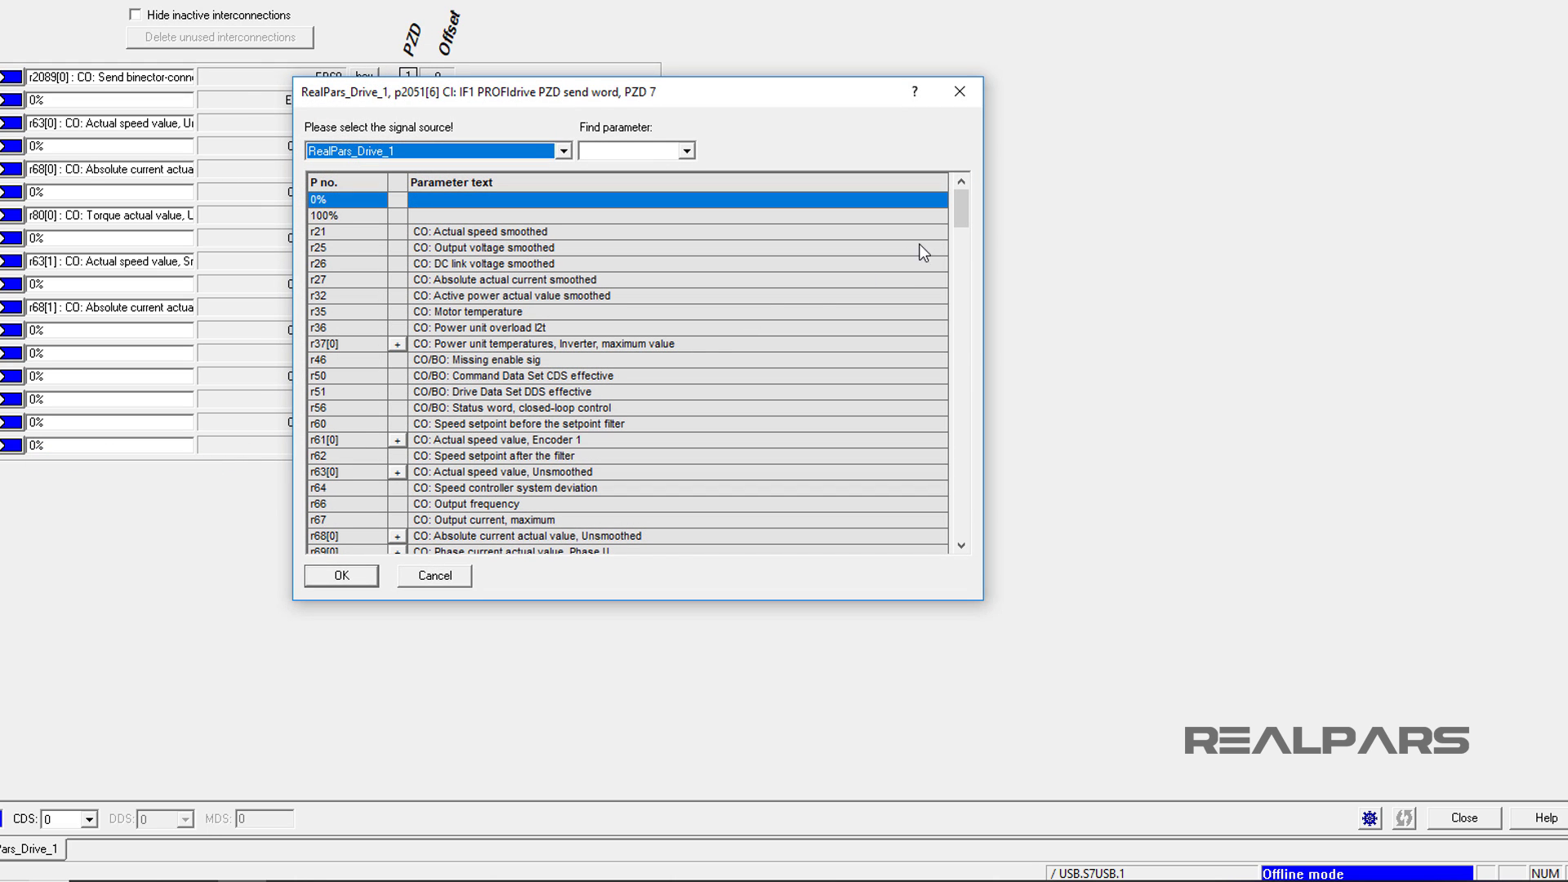
{"action": "left_click_drag", "start_coordinate": [958, 216], "coordinate": [958, 242]}
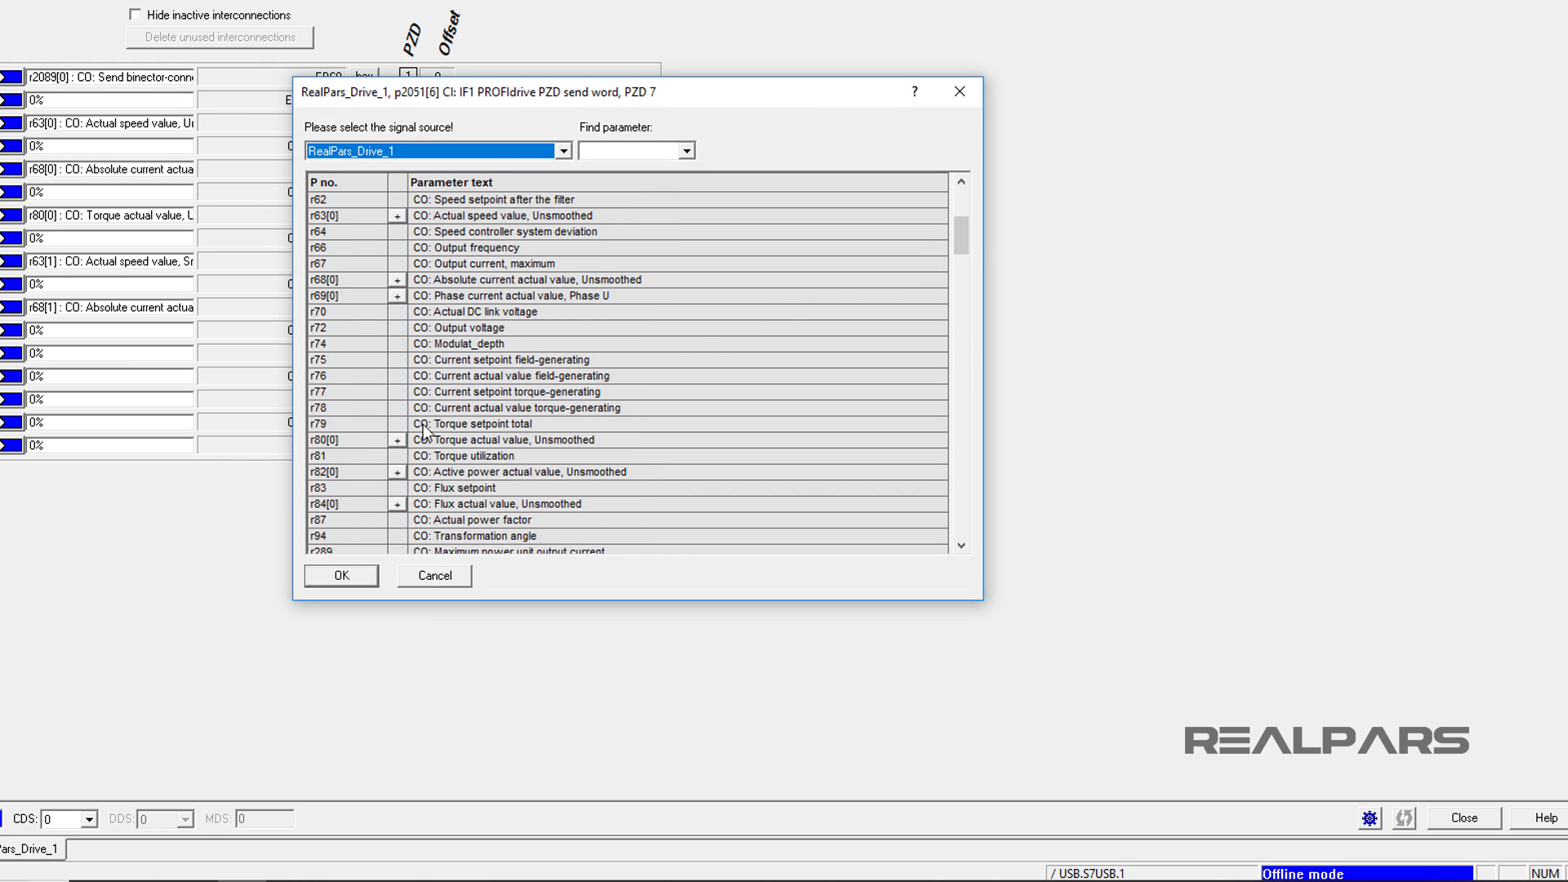
{"action": "left_click", "coordinate": [397, 440]}
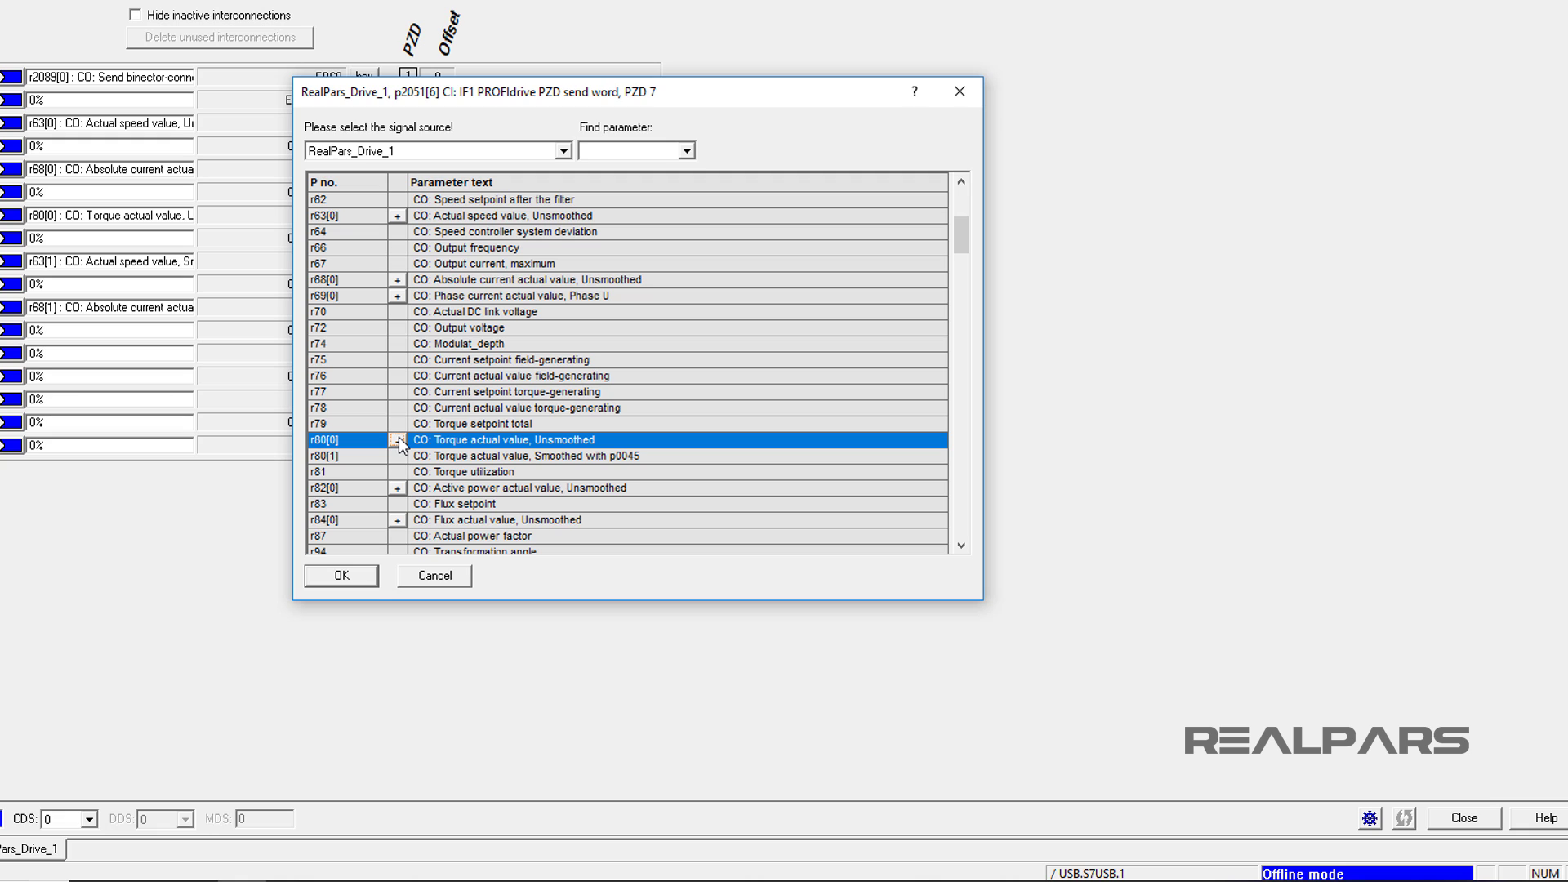
{"action": "left_click", "coordinate": [373, 458]}
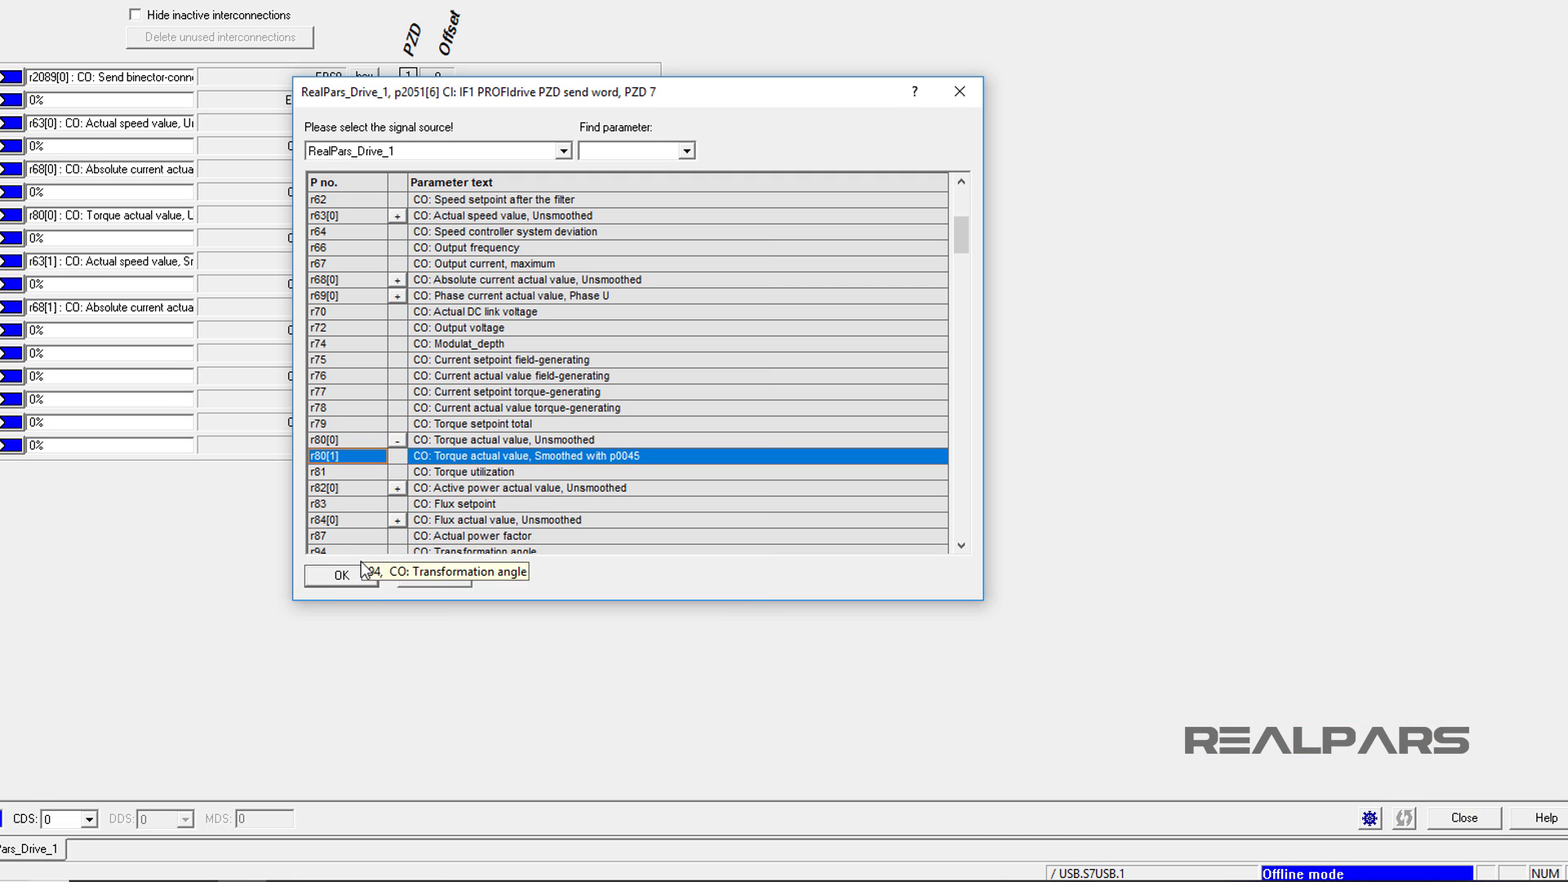
{"action": "left_click", "coordinate": [359, 575]}
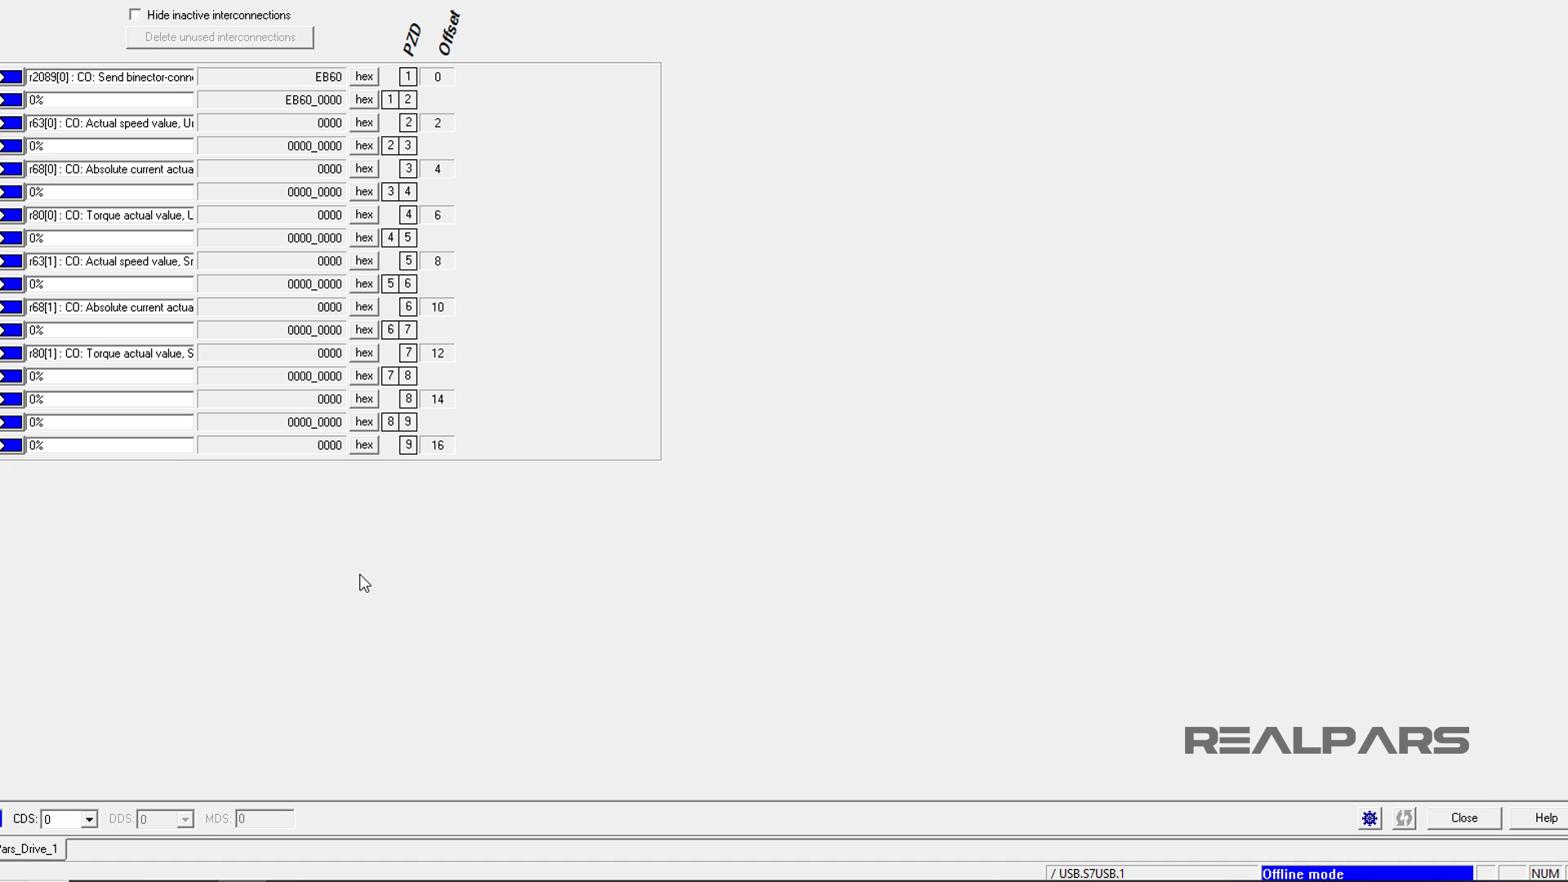
Connect transmit PZD 8 to r82[1], active power actual value smoothed with p0045.
{"action": "left_click", "coordinate": [185, 401]}
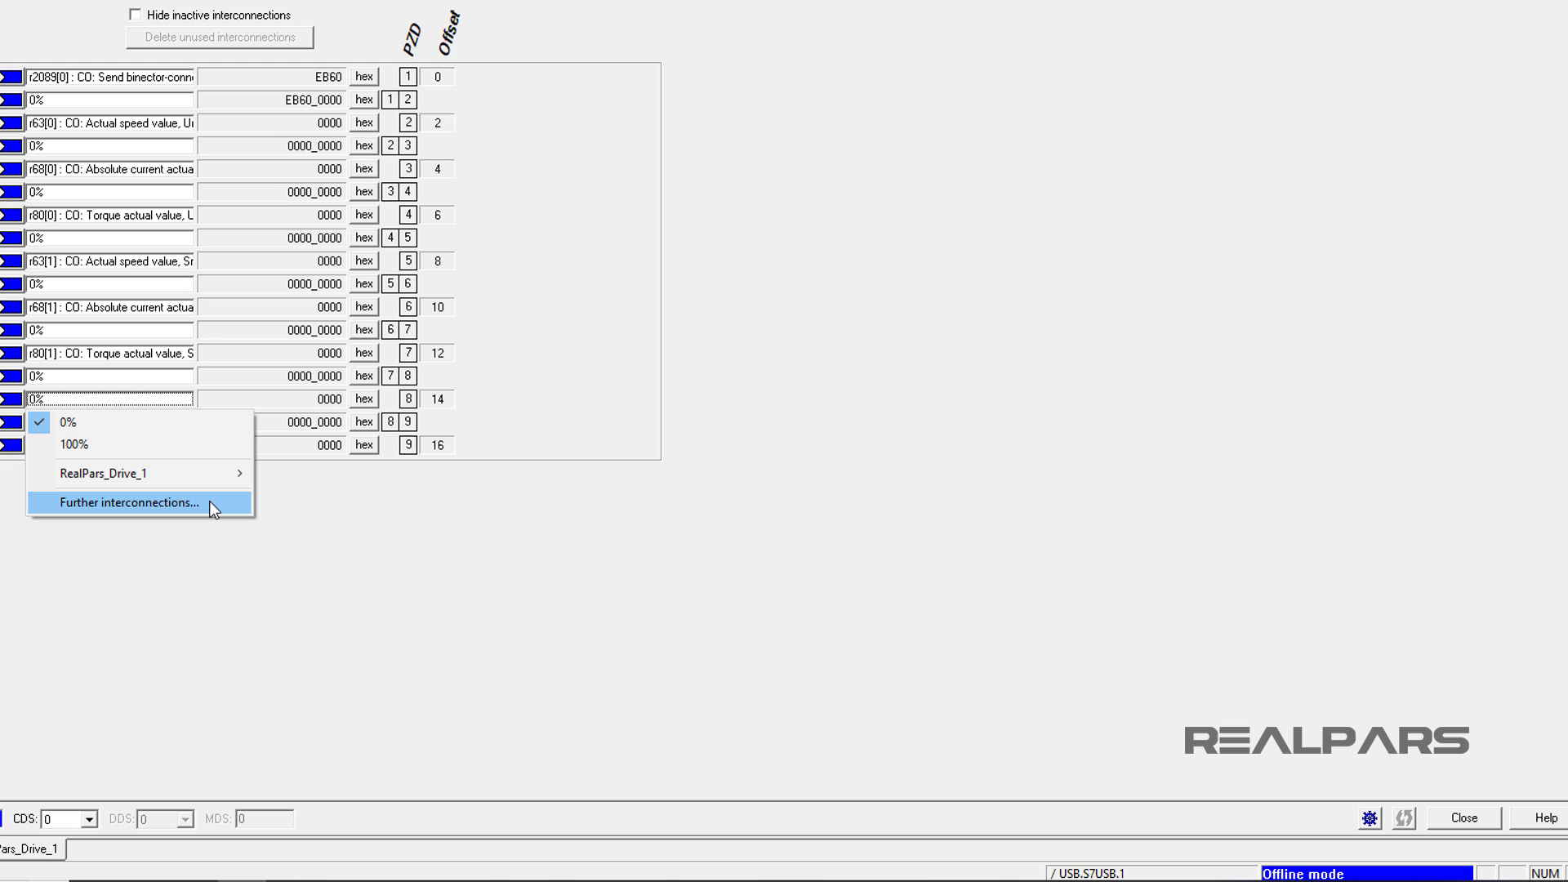
{"action": "left_click", "coordinate": [209, 501]}
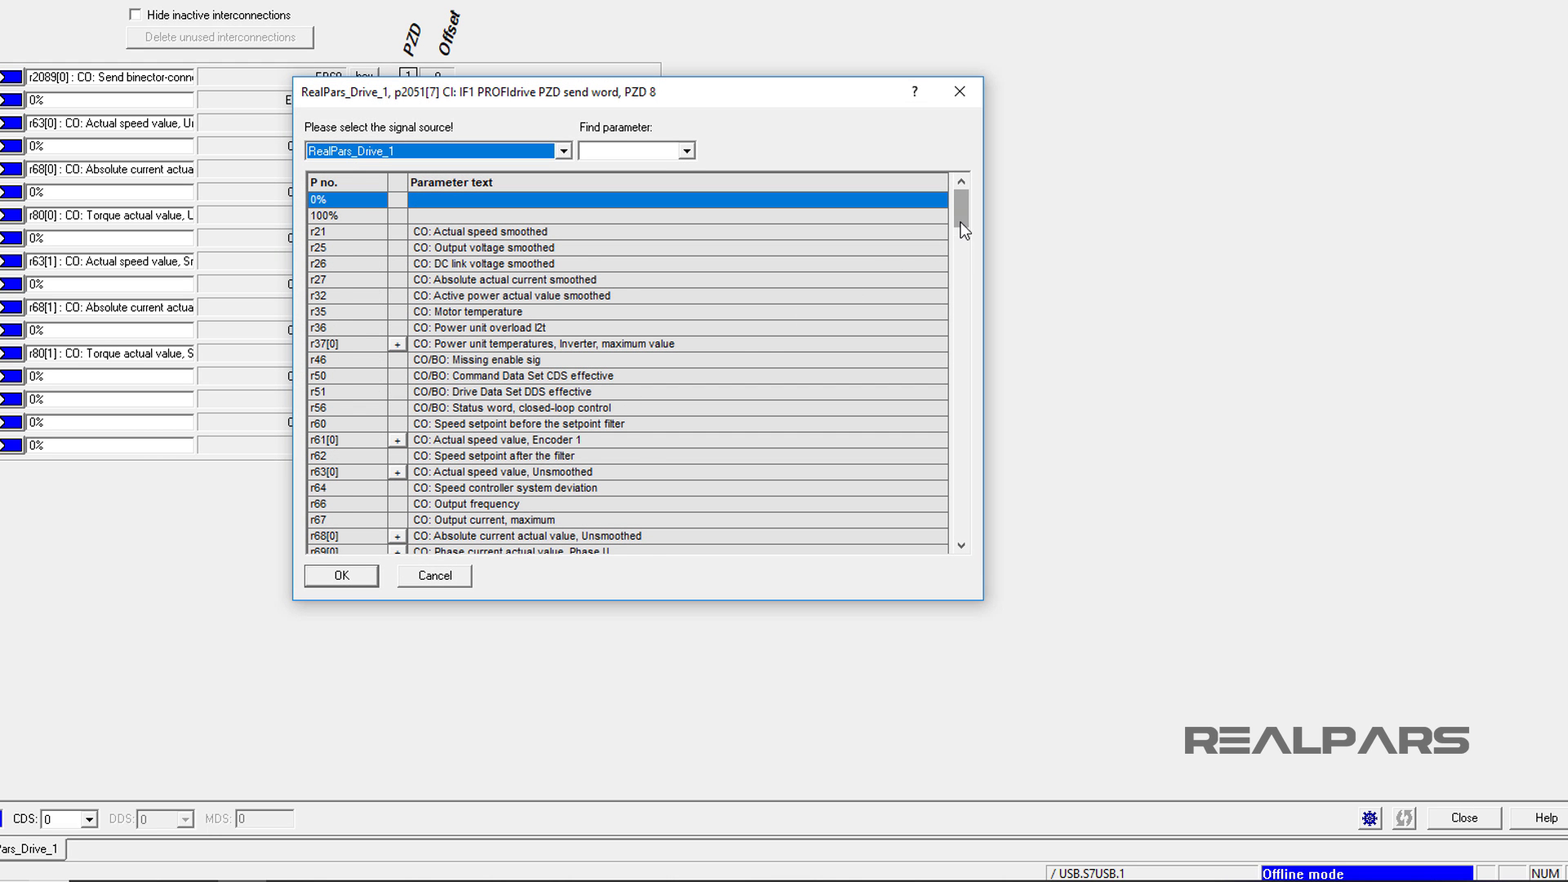
{"action": "left_click_drag", "start_coordinate": [960, 222], "coordinate": [963, 243]}
{"action": "left_click", "coordinate": [397, 455]}
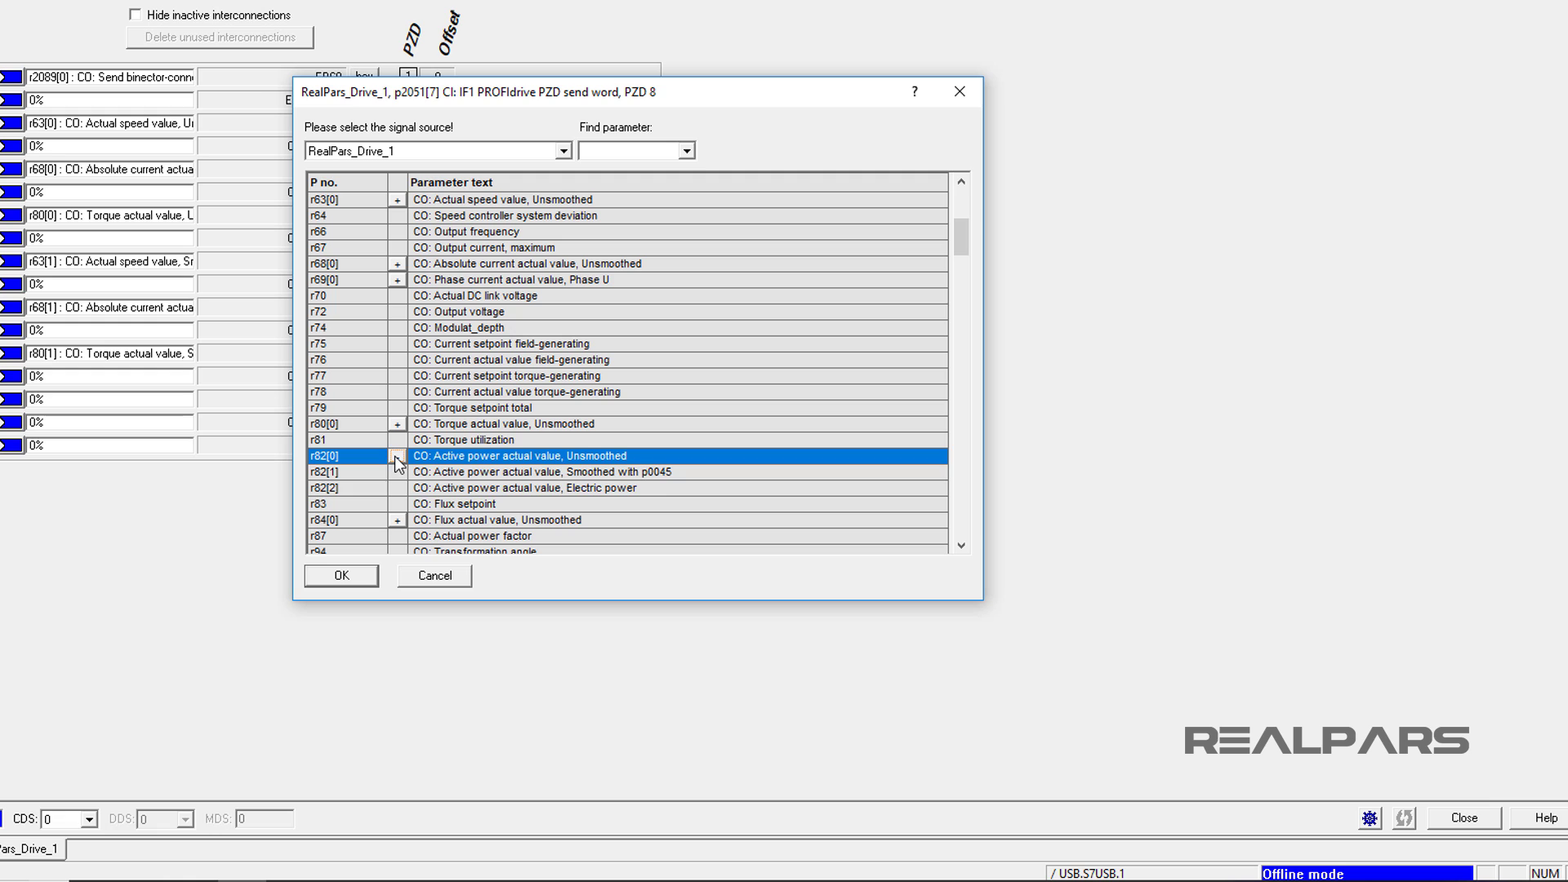
{"action": "left_click", "coordinate": [371, 473]}
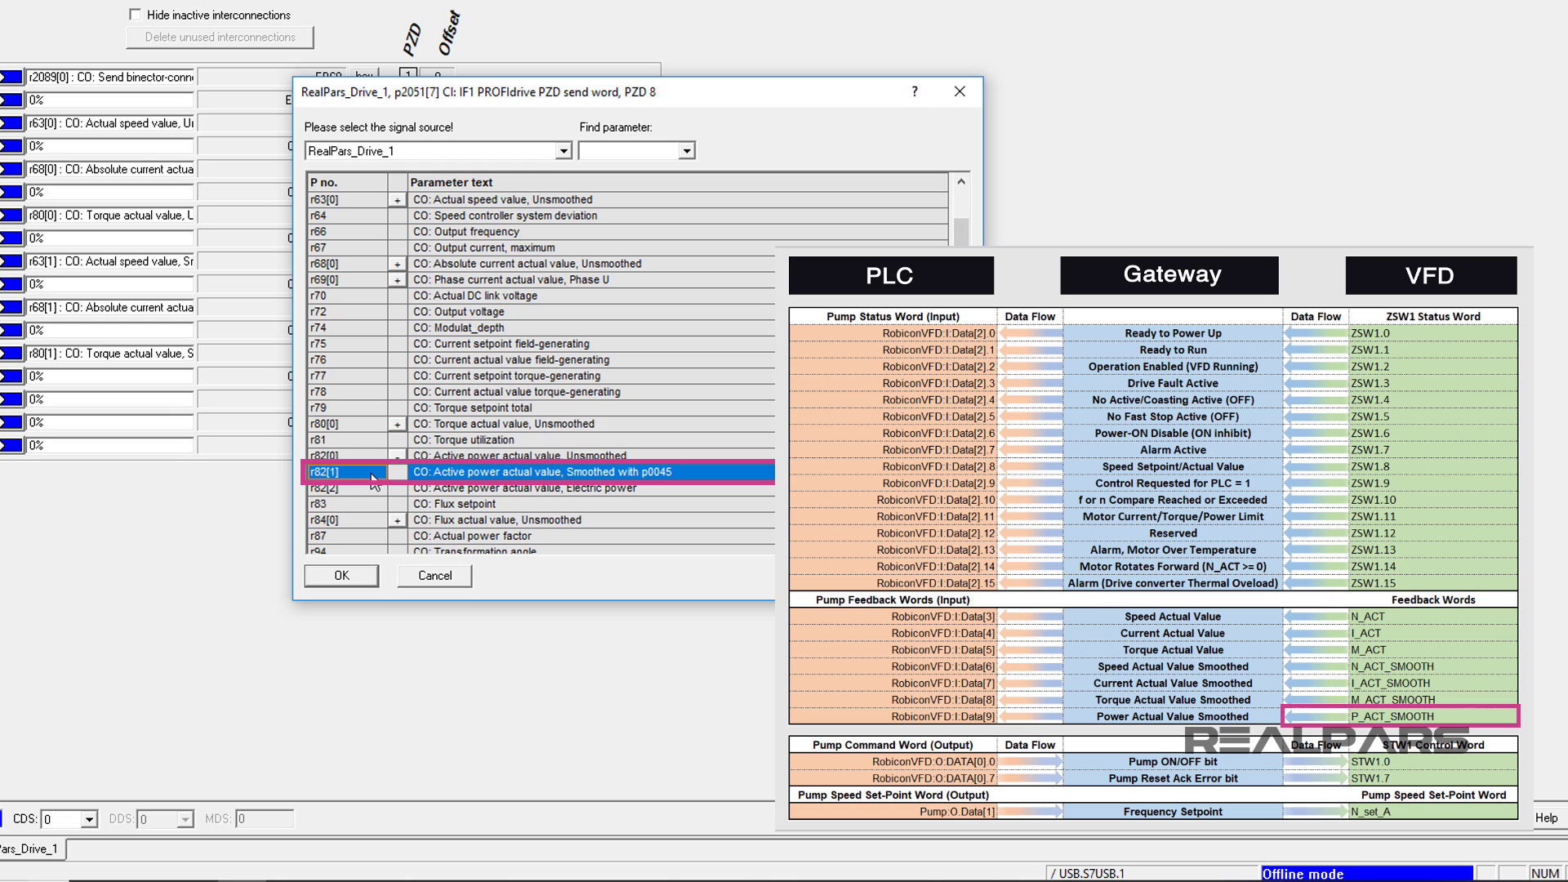
{"action": "left_click", "coordinate": [343, 575]}
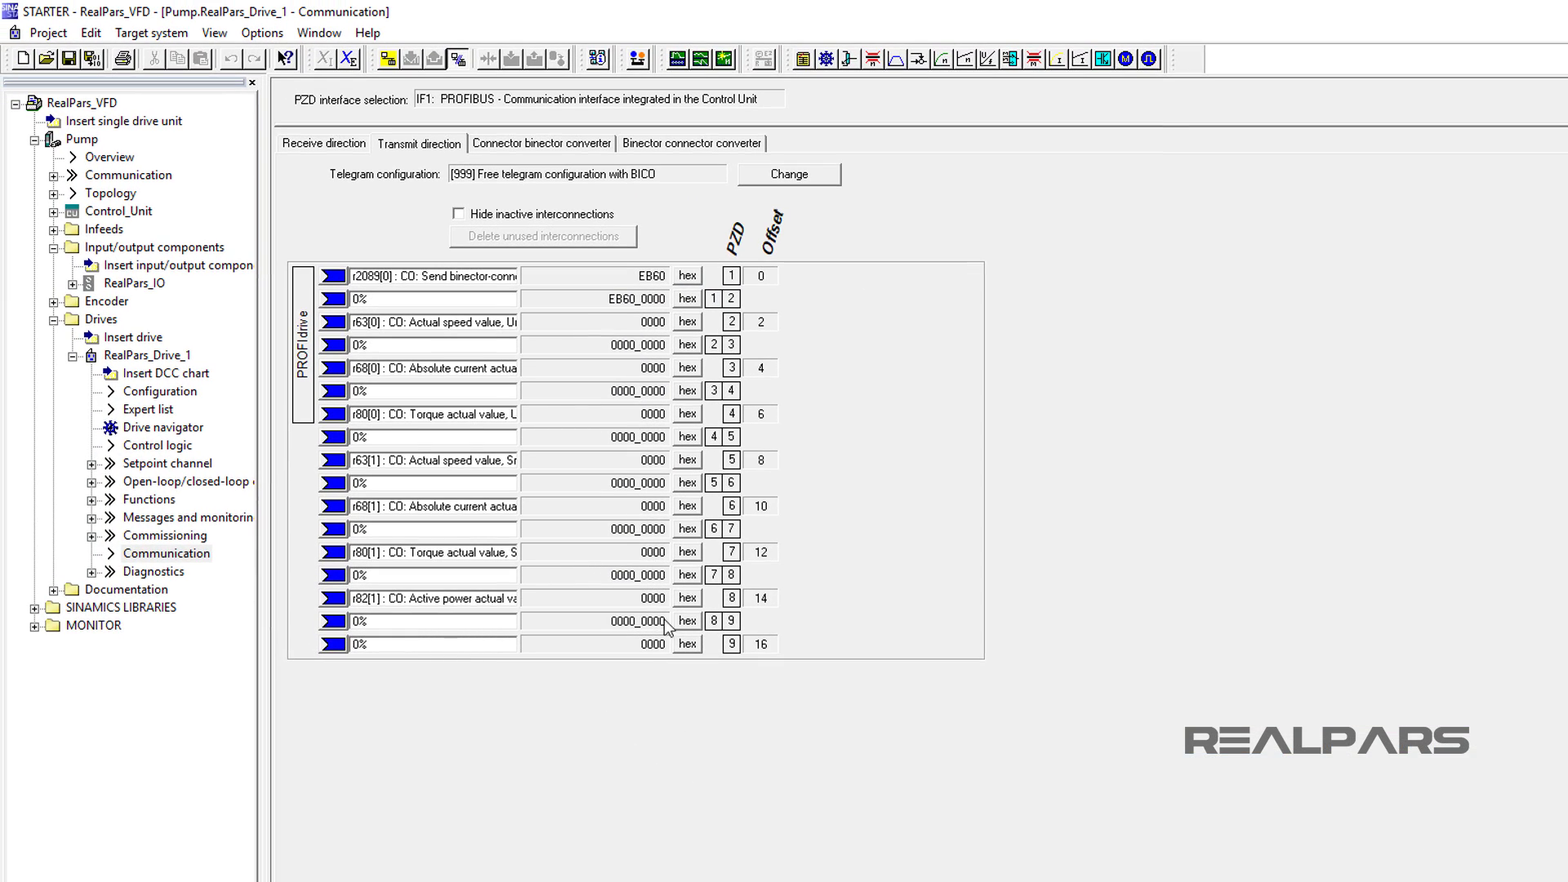
Switch the Communication window to the Binector connector converter tab.
{"action": "left_click", "coordinate": [709, 147]}
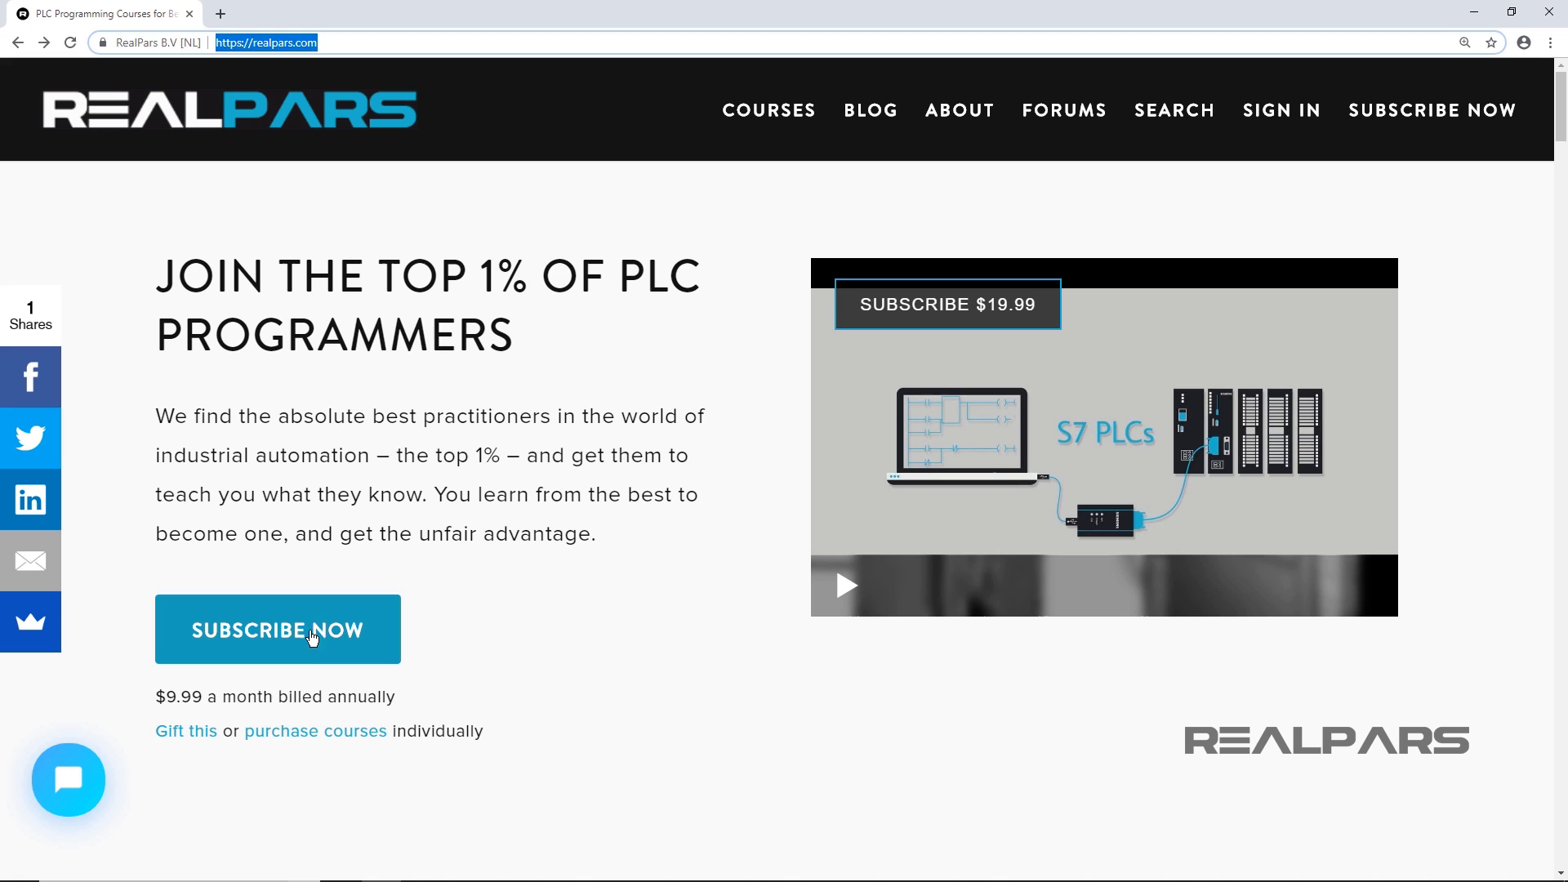
Go to the RealPars PLC Progression checkout page for the $119.99 yearly plan.
{"action": "left_click", "coordinate": [408, 866]}
{"action": "left_click", "coordinate": [298, 658]}
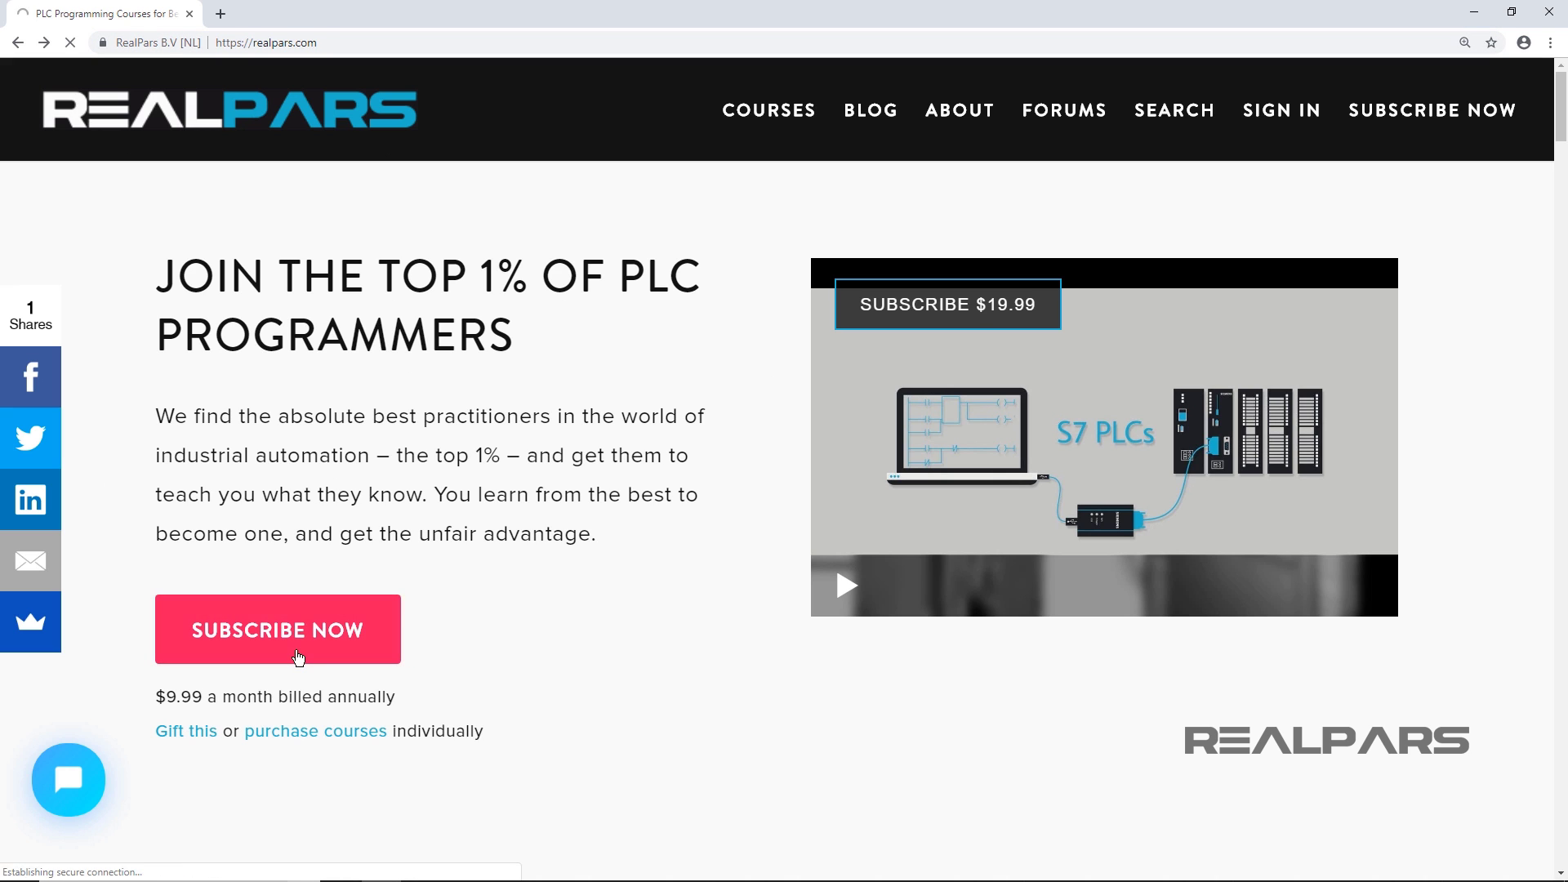